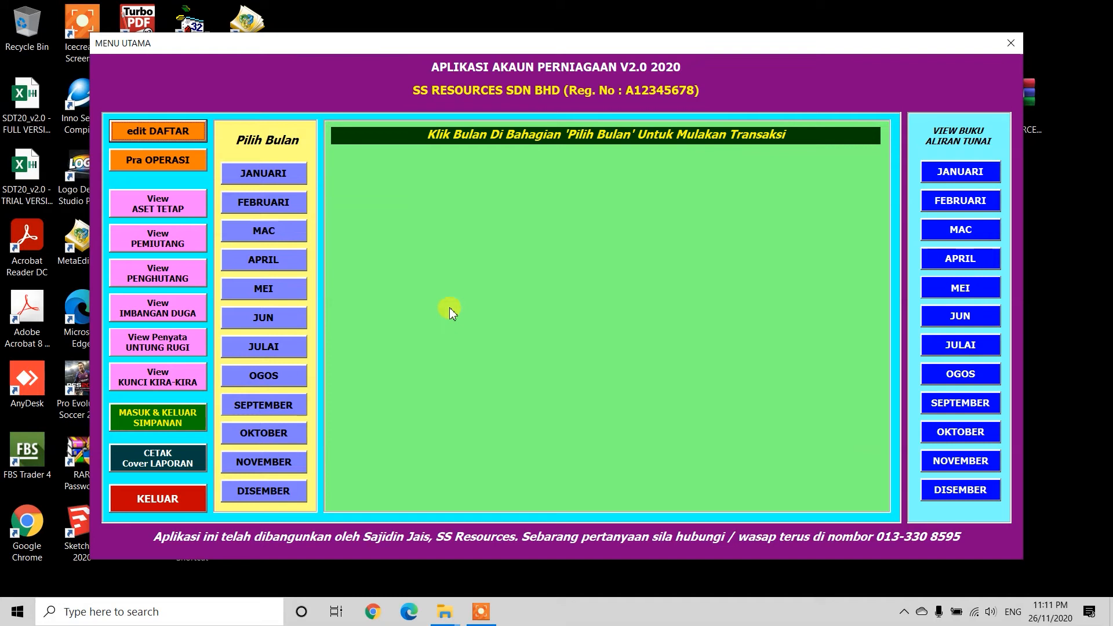
Step: Choose MEI (May) on the MENU UTAMA to show the transaction buttons
click(279, 288)
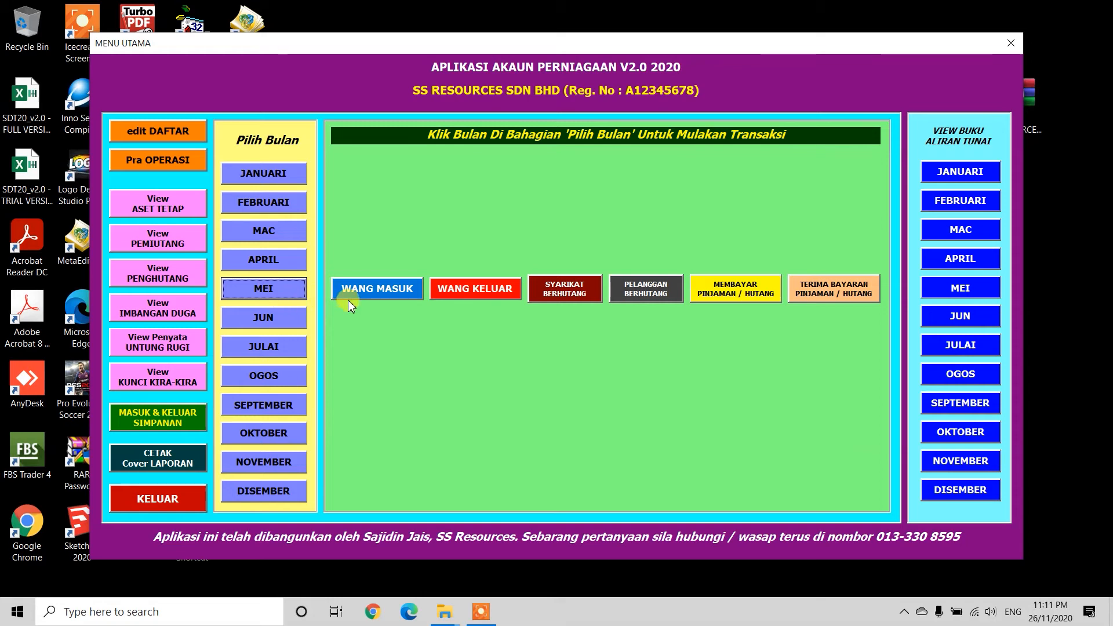
Step: Open the creditor form and enter 20 May 2020, a credit goods purchase, existing creditor
click(567, 290)
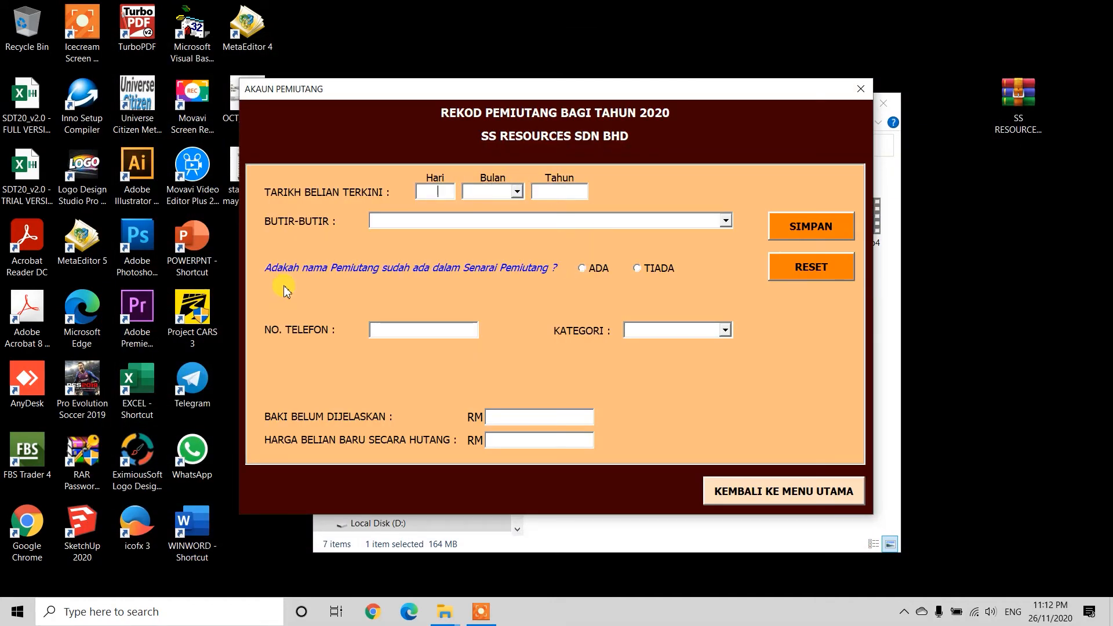
text(20)
key(Down)
key(Down)
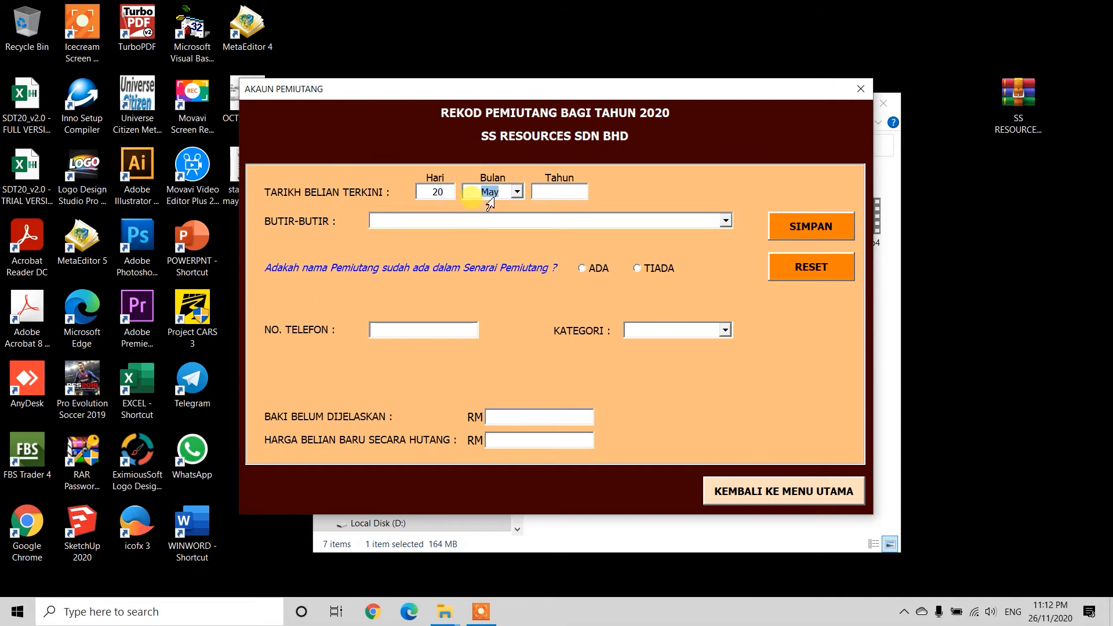
key(Tab)
text(20)
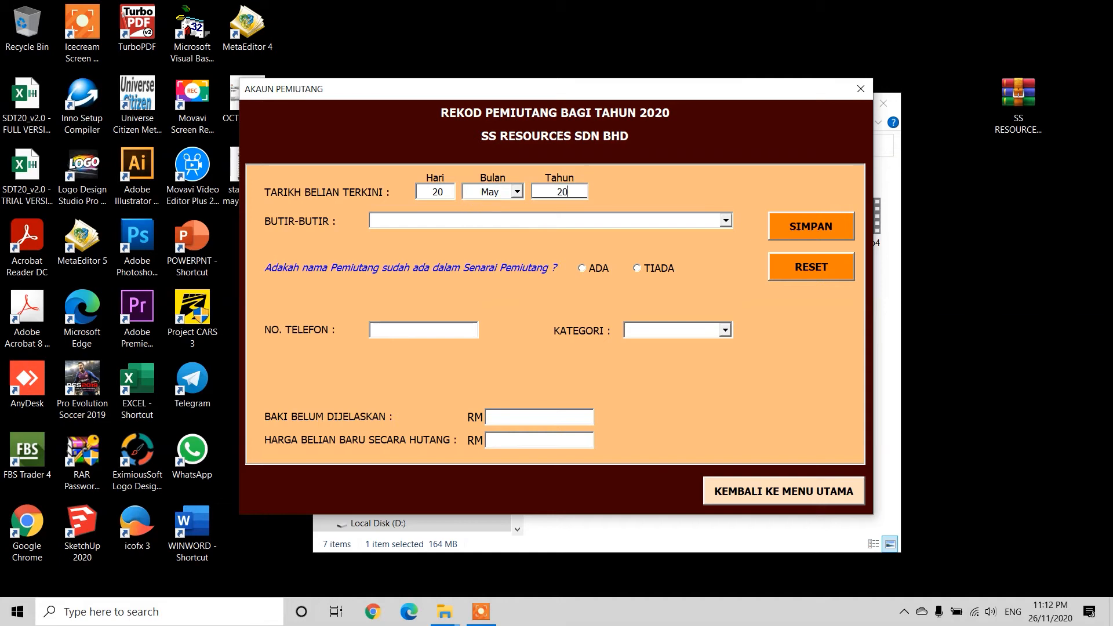
key(Tab)
key(Down)
key(Down)
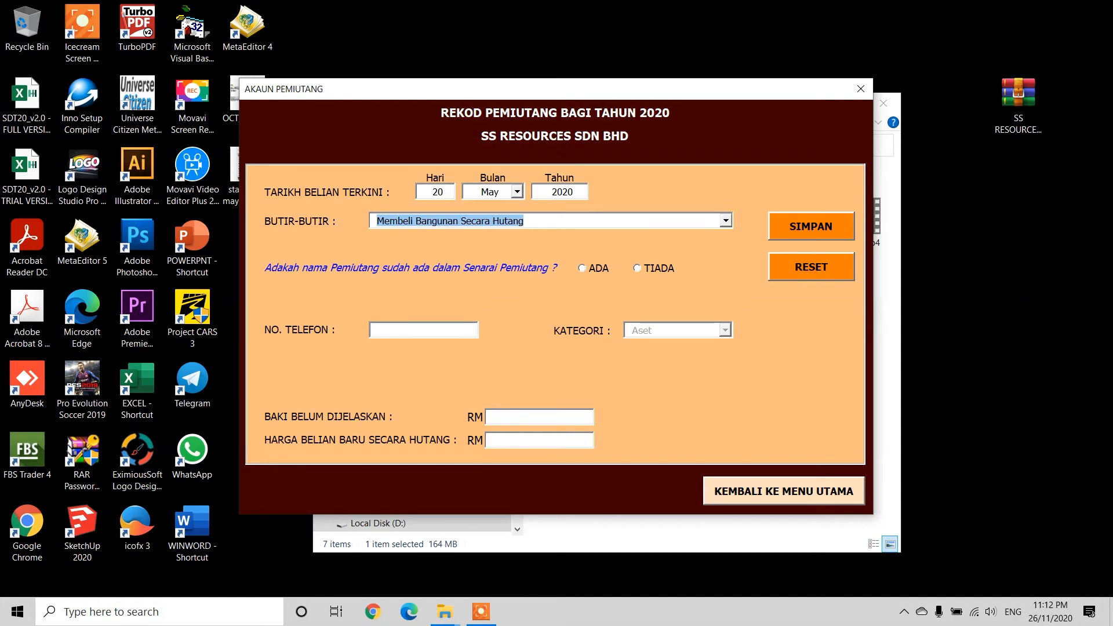
key(Down)
key(Down)
key(Up)
key(Up)
key(Up)
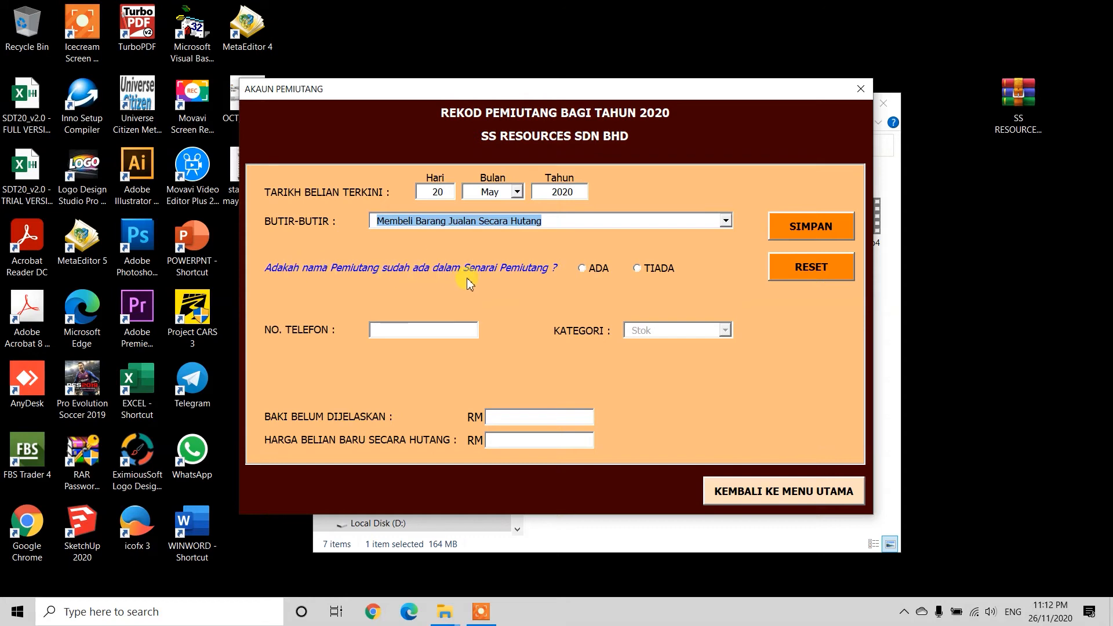
click(587, 273)
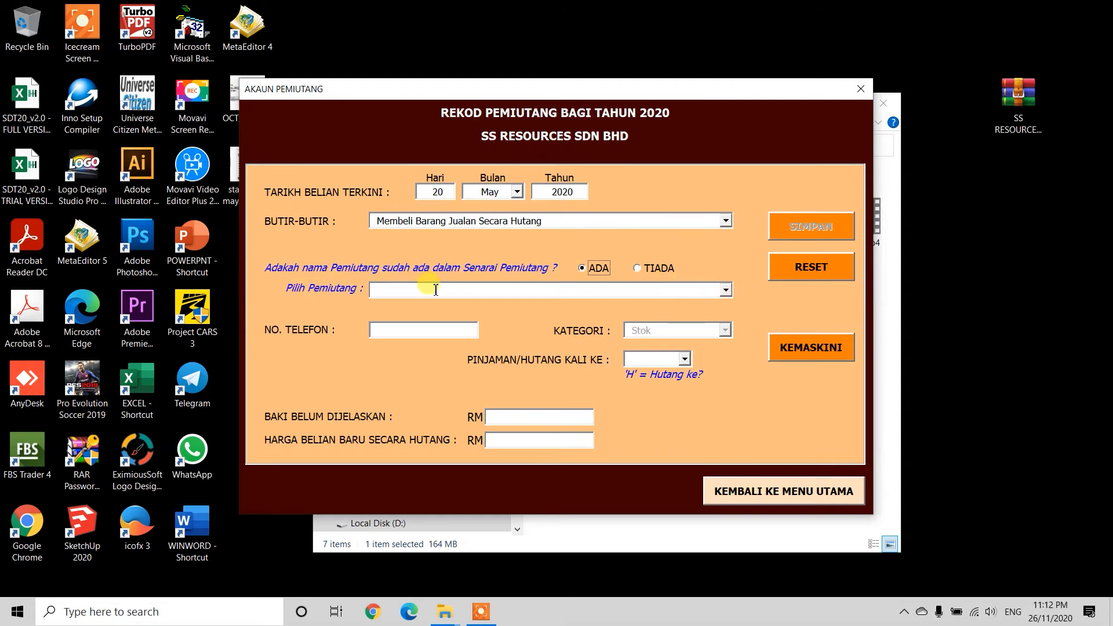
Step: Choose creditor Sykt Borong Cjk, category Stok and debt number H2
click(726, 291)
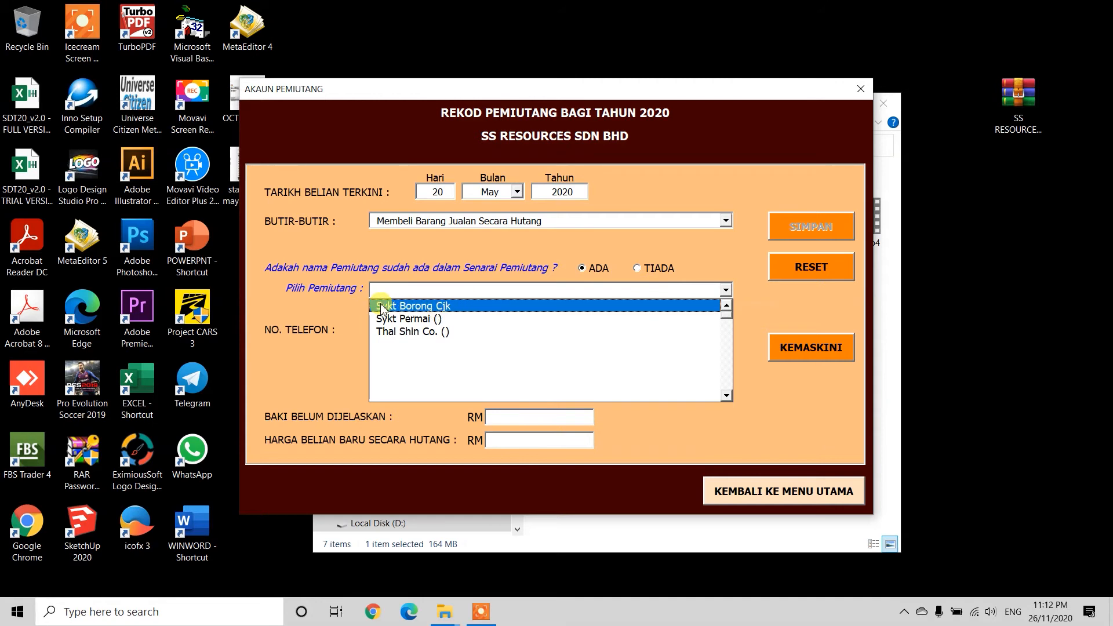
click(419, 306)
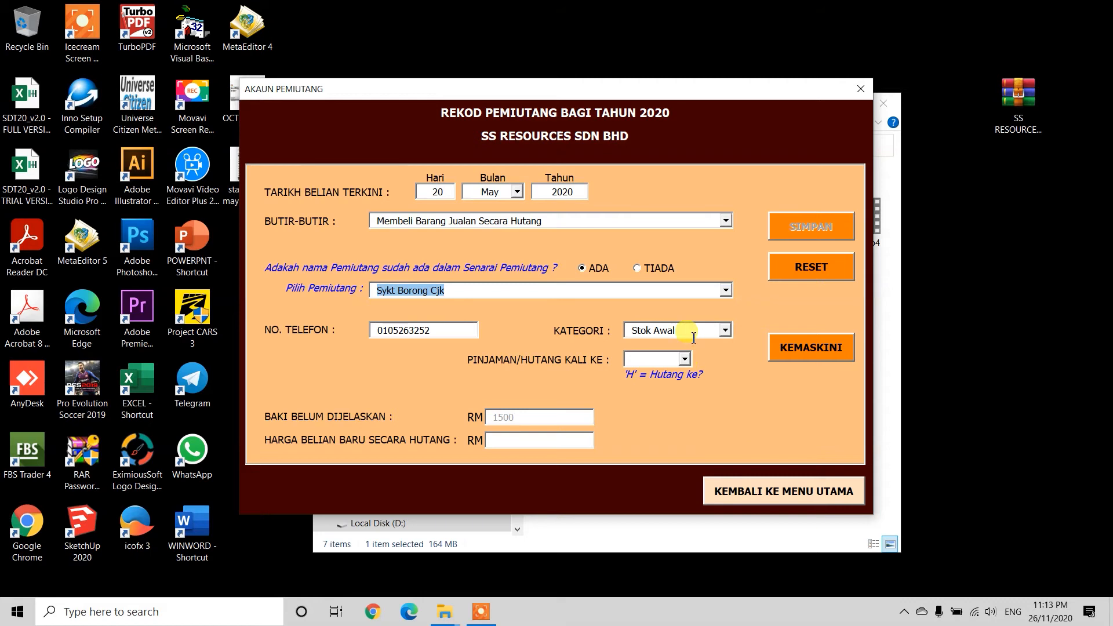
click(725, 331)
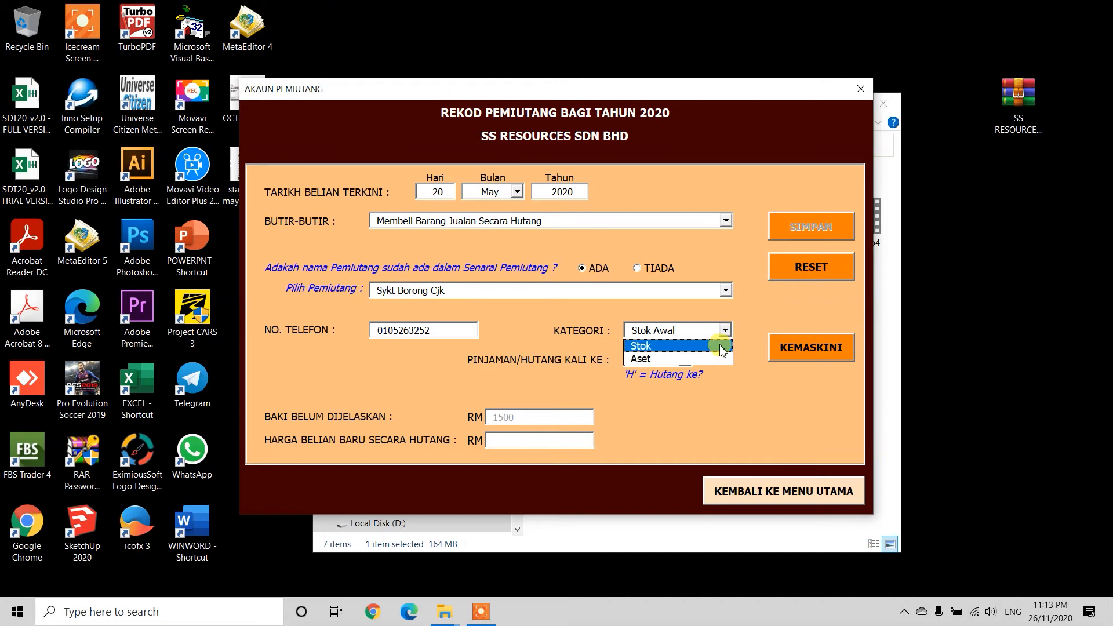
click(721, 347)
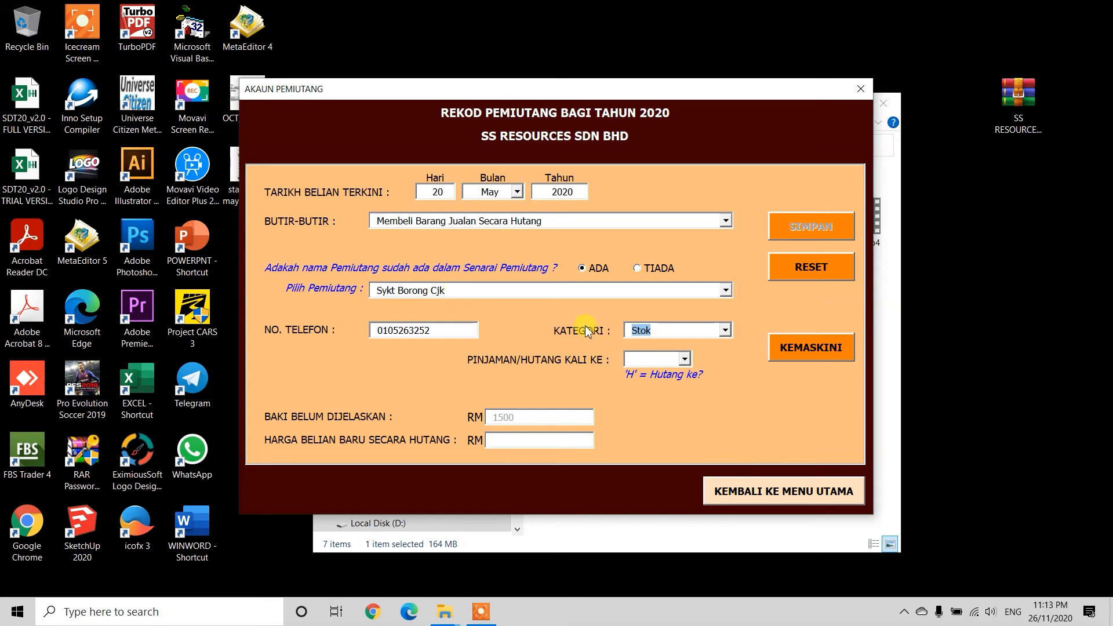
click(686, 360)
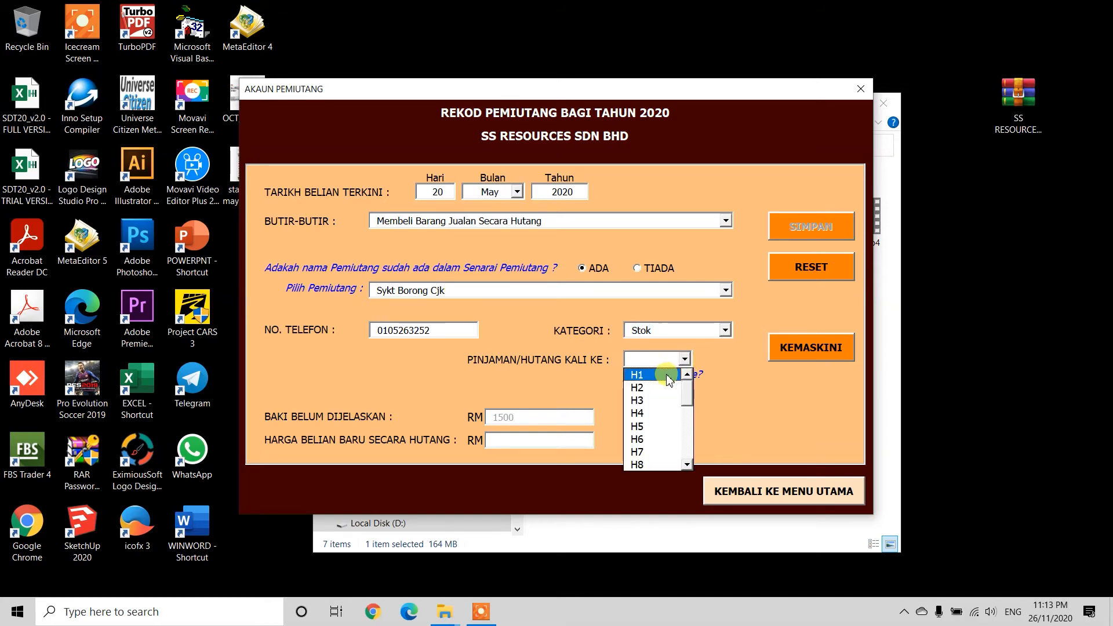
click(644, 387)
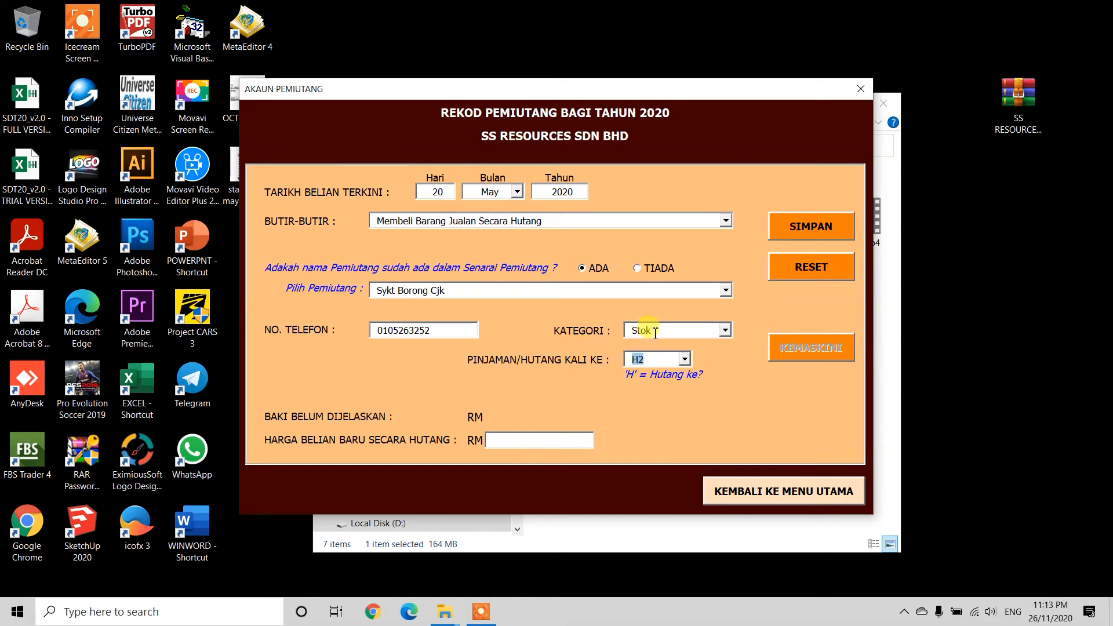
Step: Revisit the category and debt number choices, leaving the debt number at H2
click(725, 330)
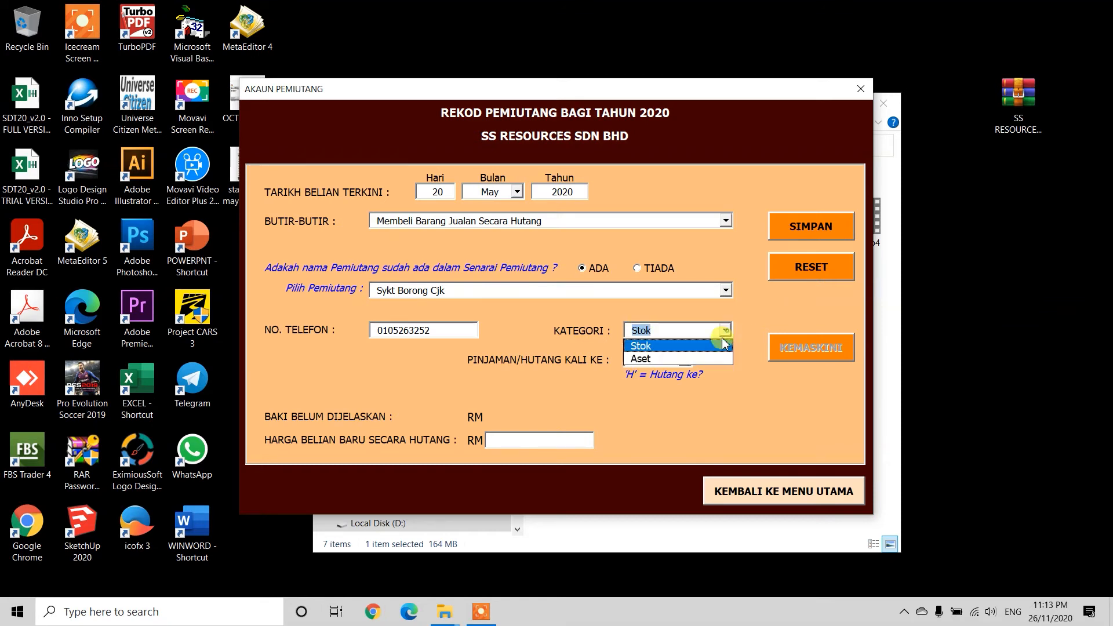
click(705, 357)
click(684, 359)
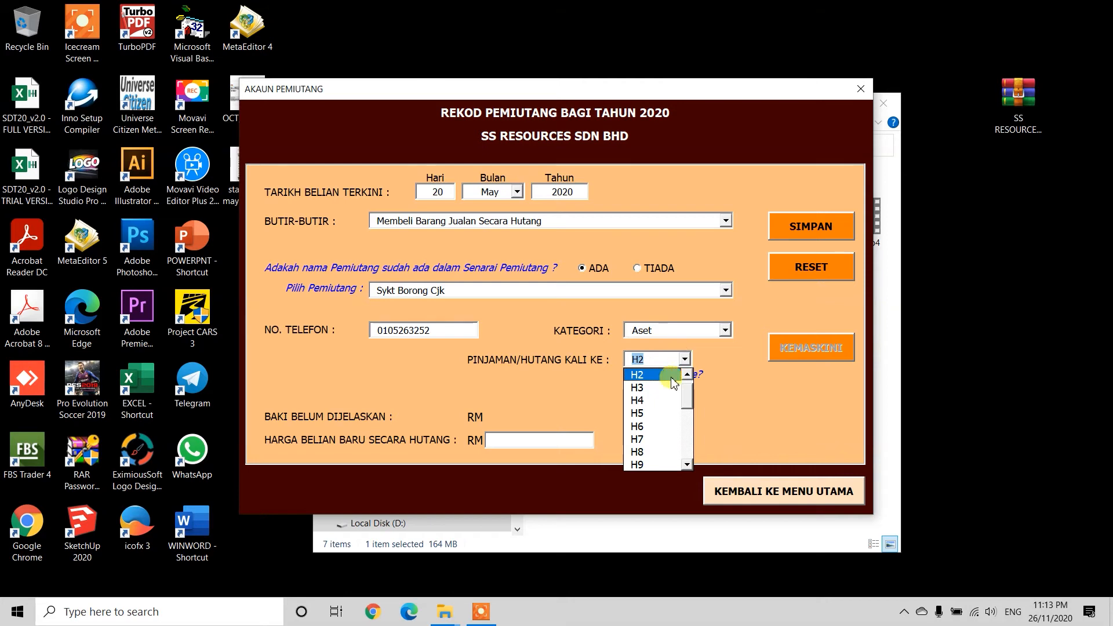
click(679, 380)
click(684, 359)
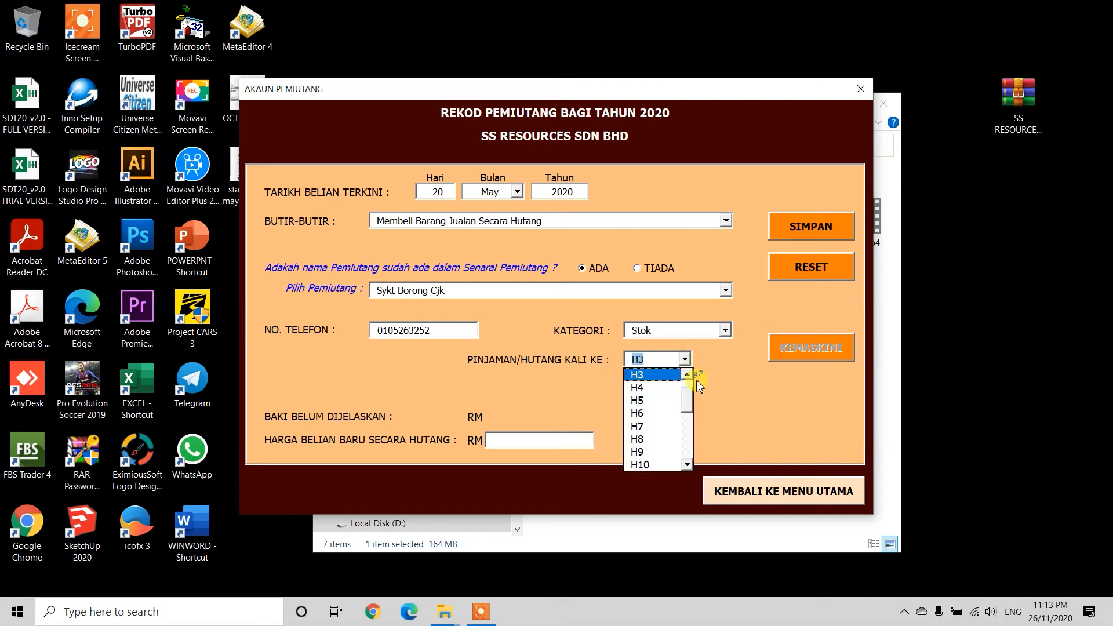
click(667, 387)
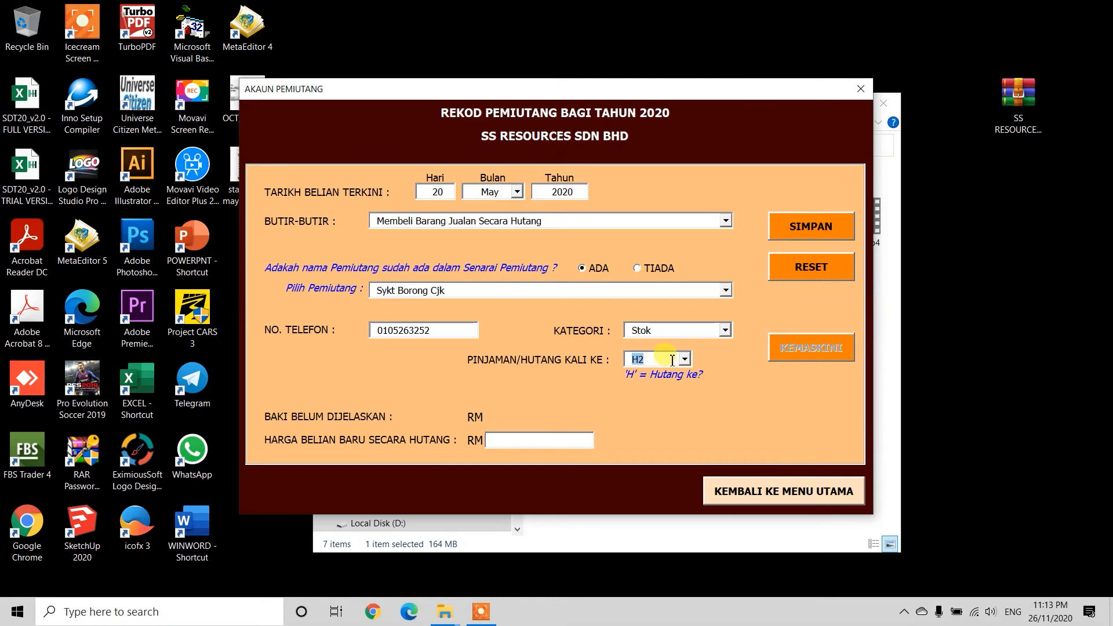
Step: Enter the 1000 new credit purchase amount, save the record and acknowledge the confirmation
click(467, 330)
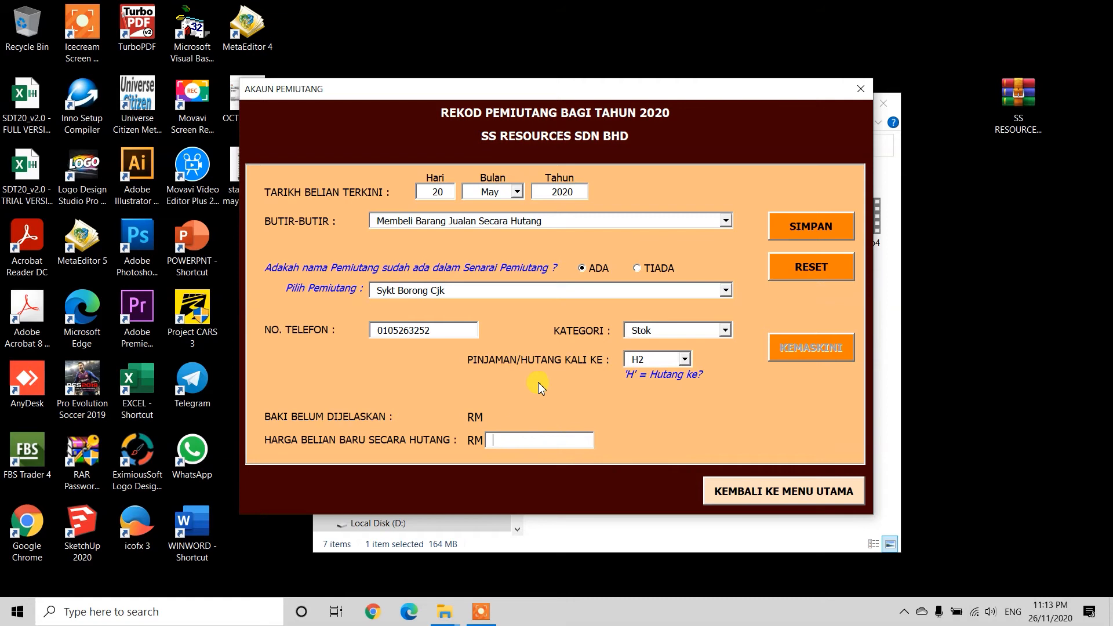
text(1000)
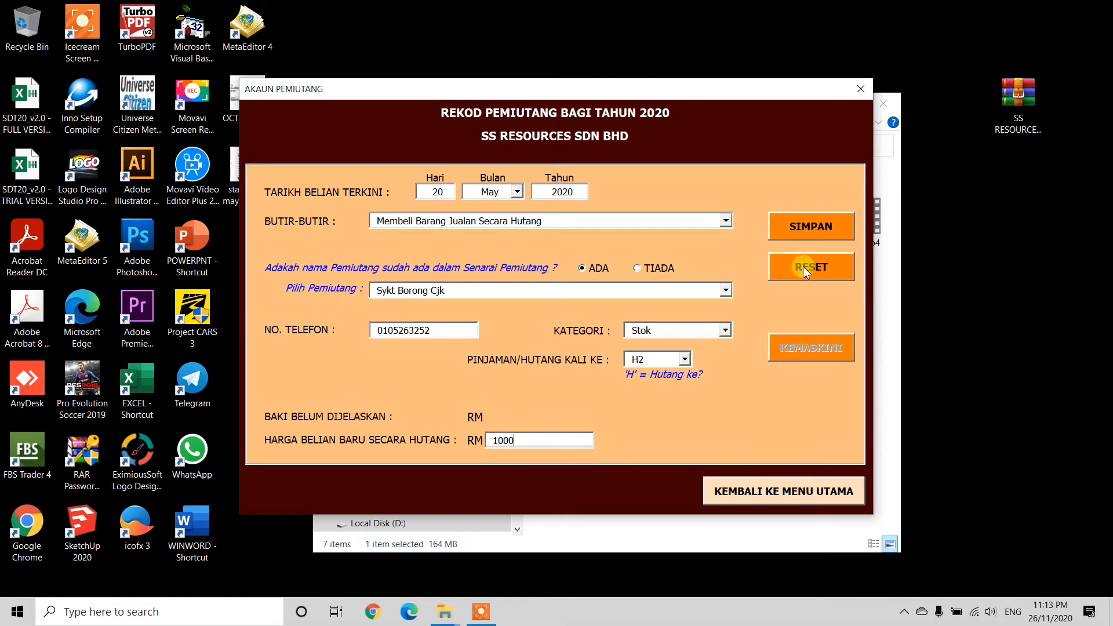
click(816, 232)
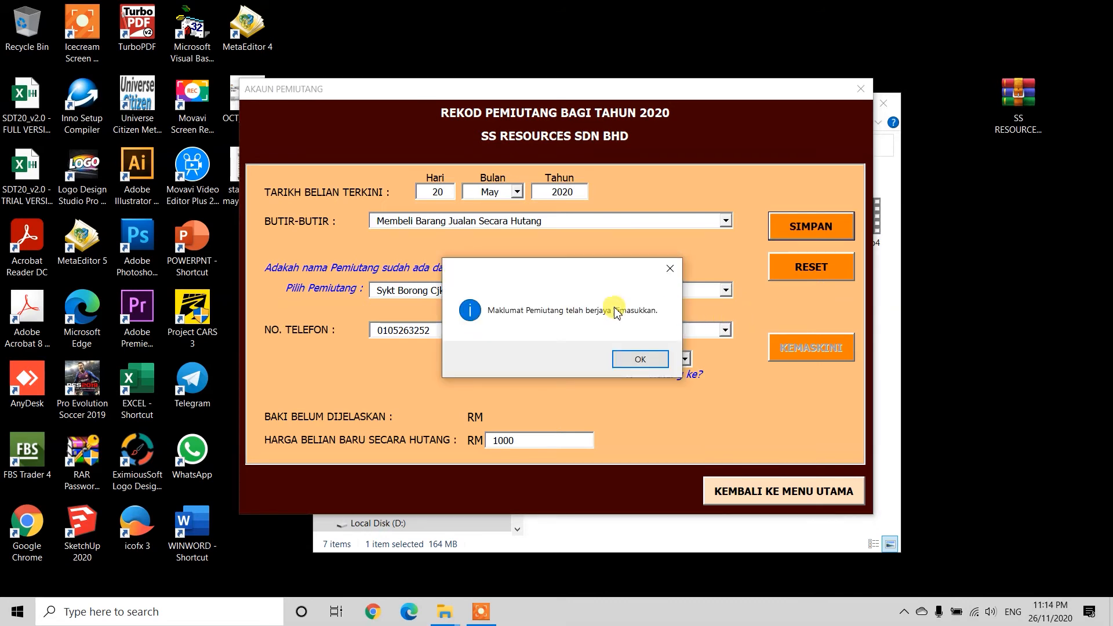
click(640, 360)
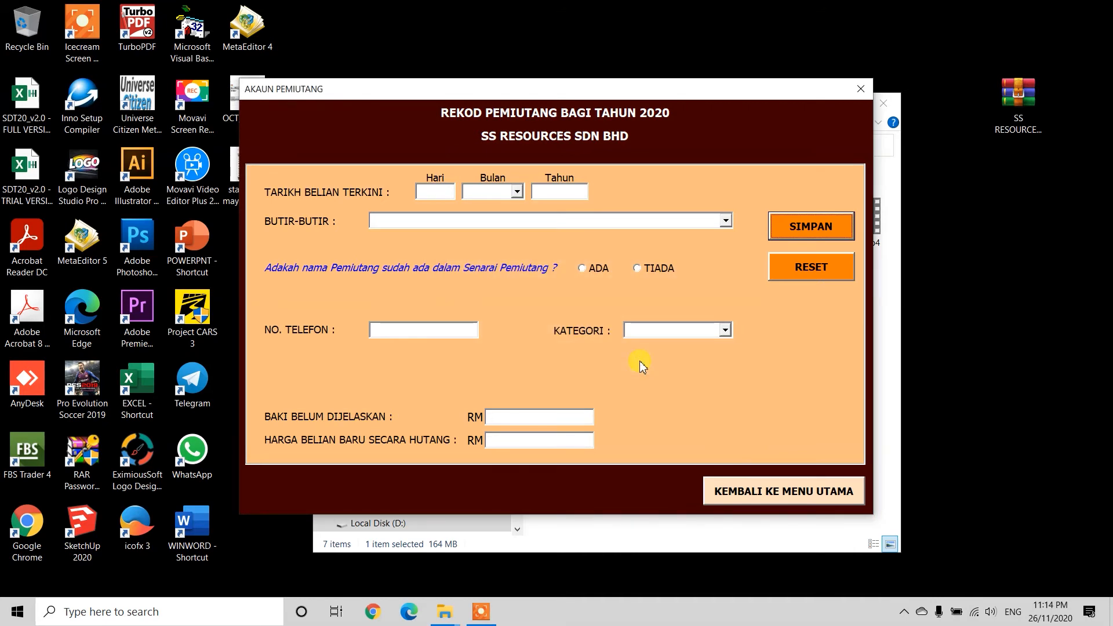
Step: Check the creditor sheet for the RM1,000 Sykt Borong Cjk (H2) entry, then return to the menu
click(765, 503)
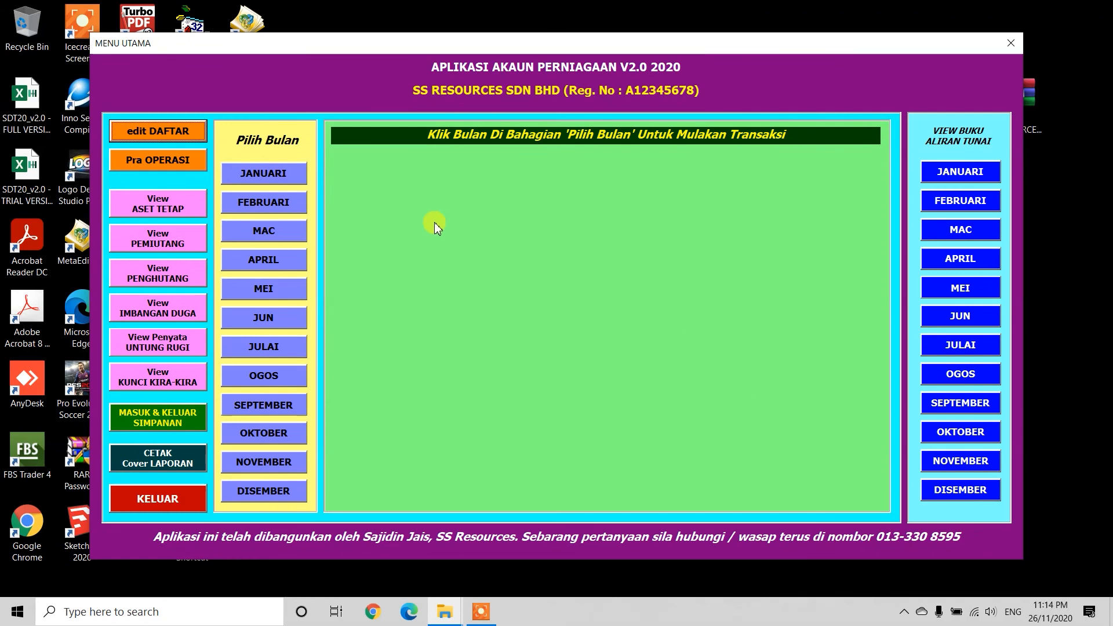
click(159, 238)
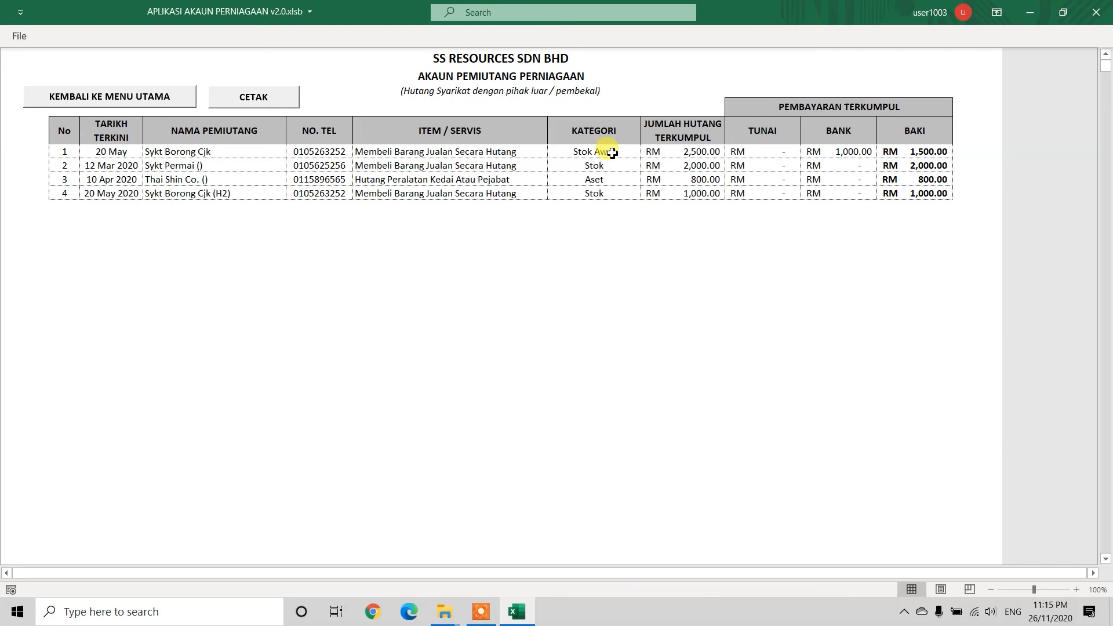
click(128, 101)
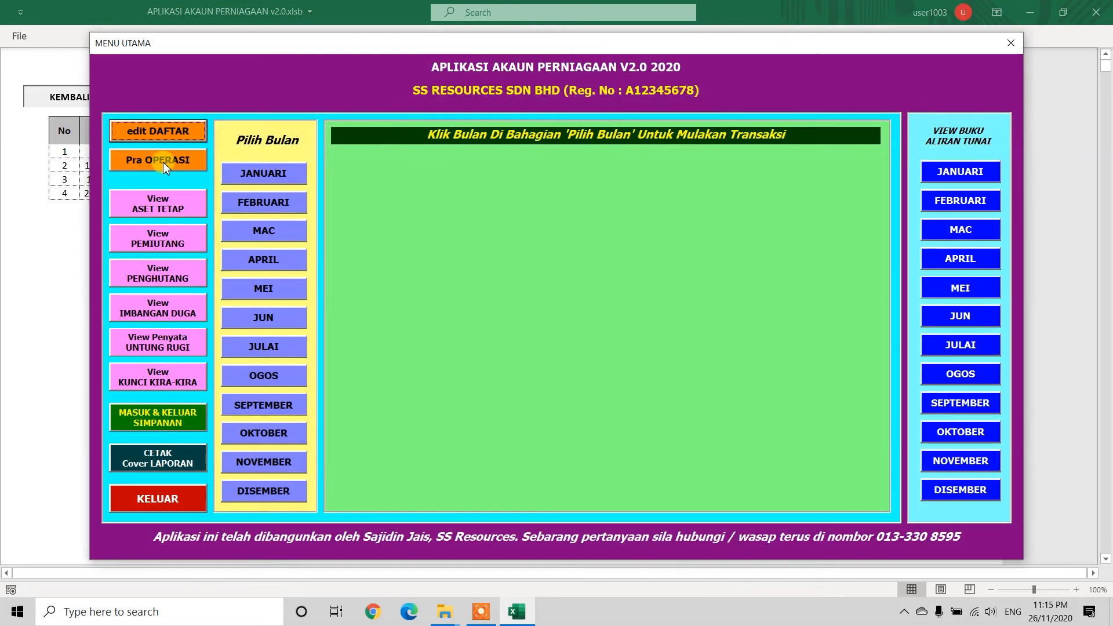
Step: Select May and open the PELANGGAN BERHUTANG debtor loan form
click(268, 288)
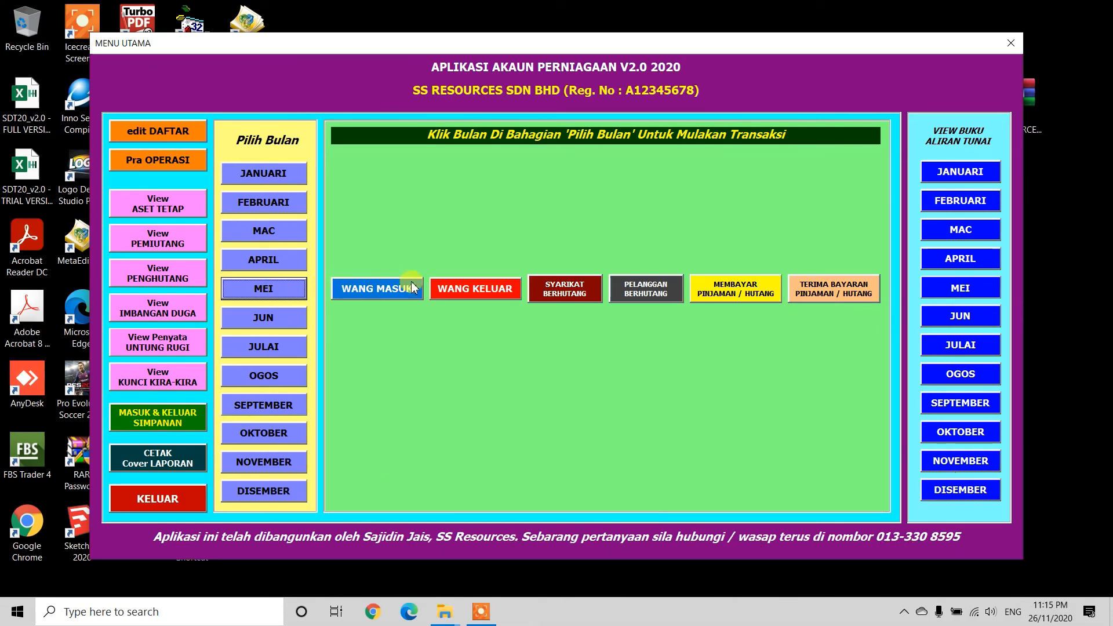
click(653, 294)
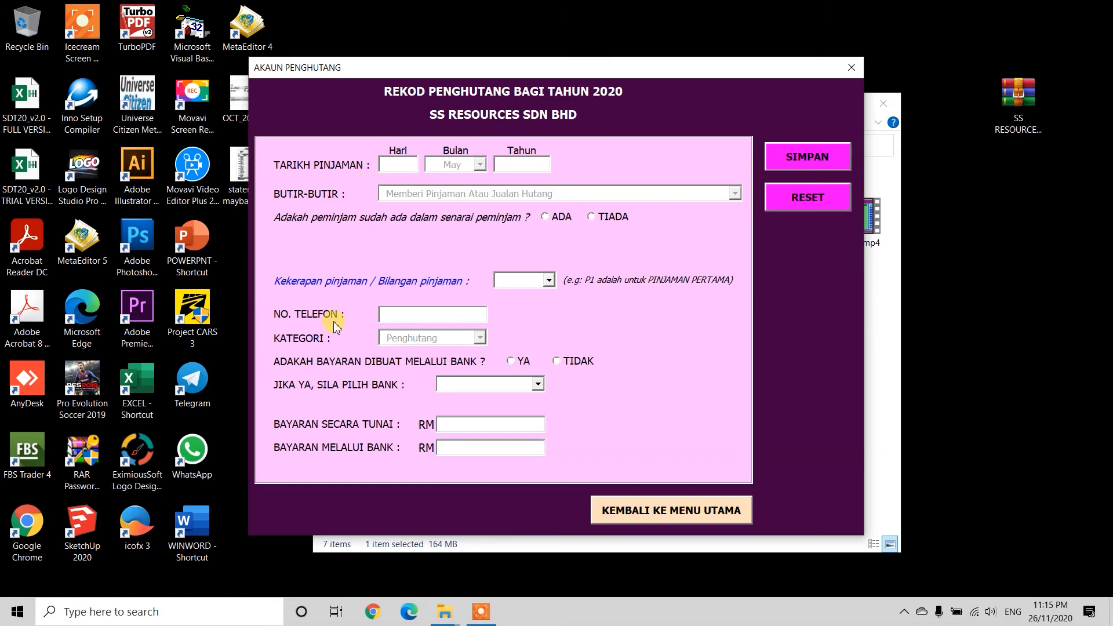
Step: Enter the loan date 22 May 2020 and mark the borrower as existing
text(22)
key(Tab)
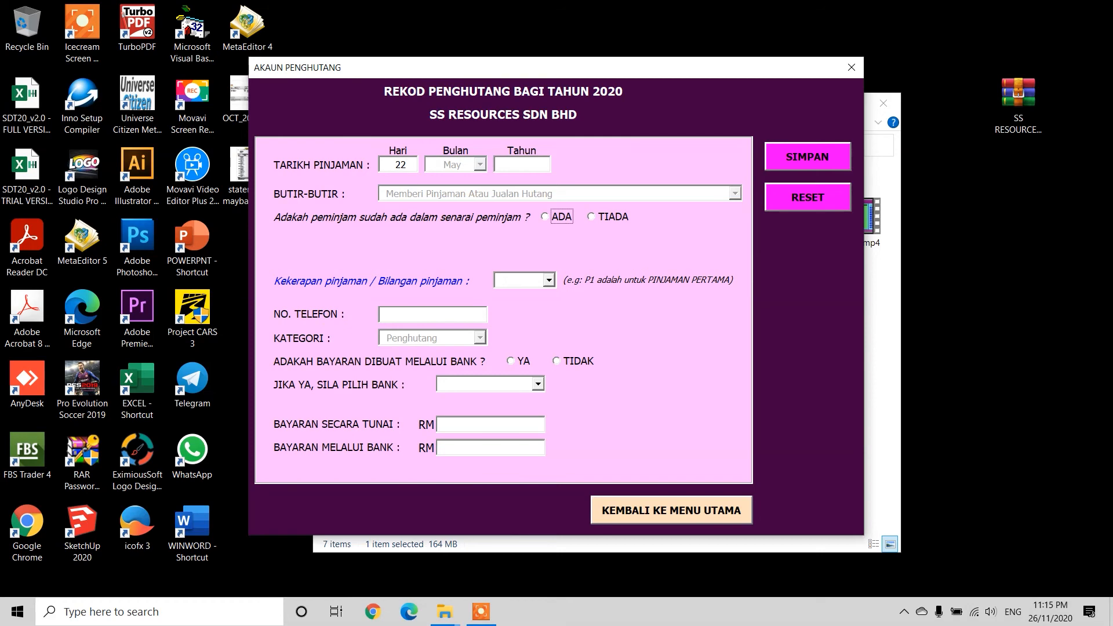
click(511, 165)
text(2020)
click(554, 218)
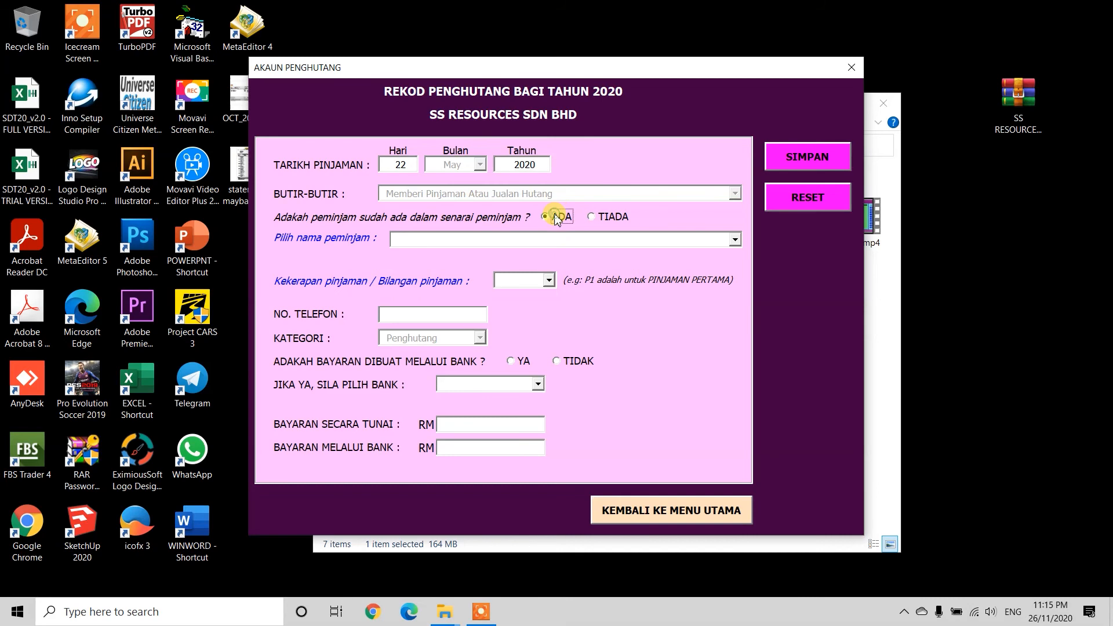
Step: Choose the second existing borrower, loan count P2, and fill in their phone number
click(735, 240)
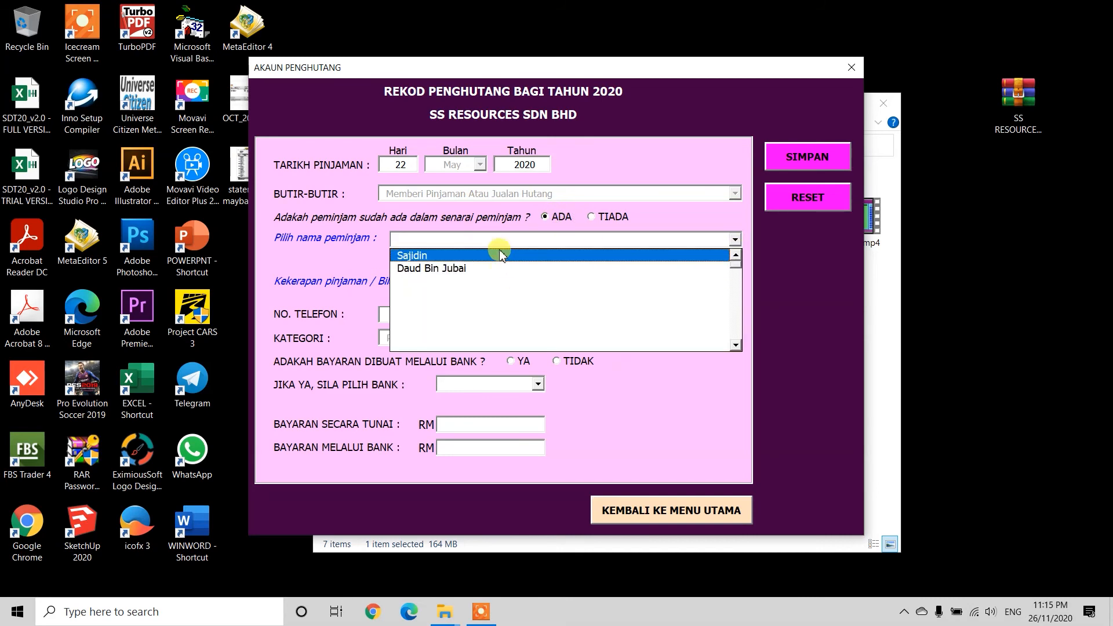
click(445, 269)
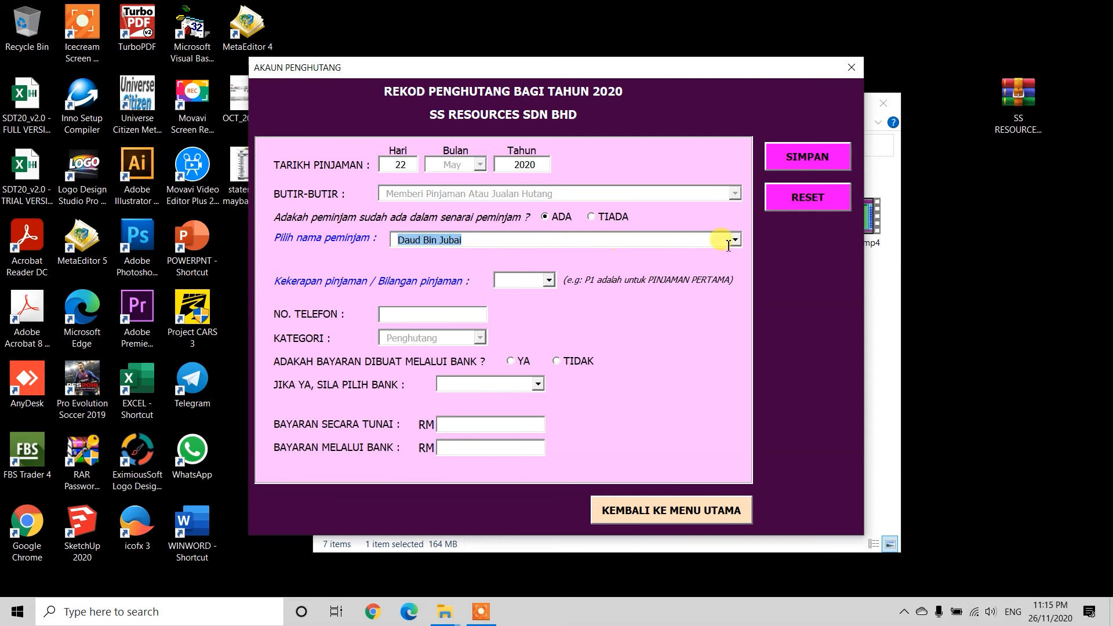
click(547, 280)
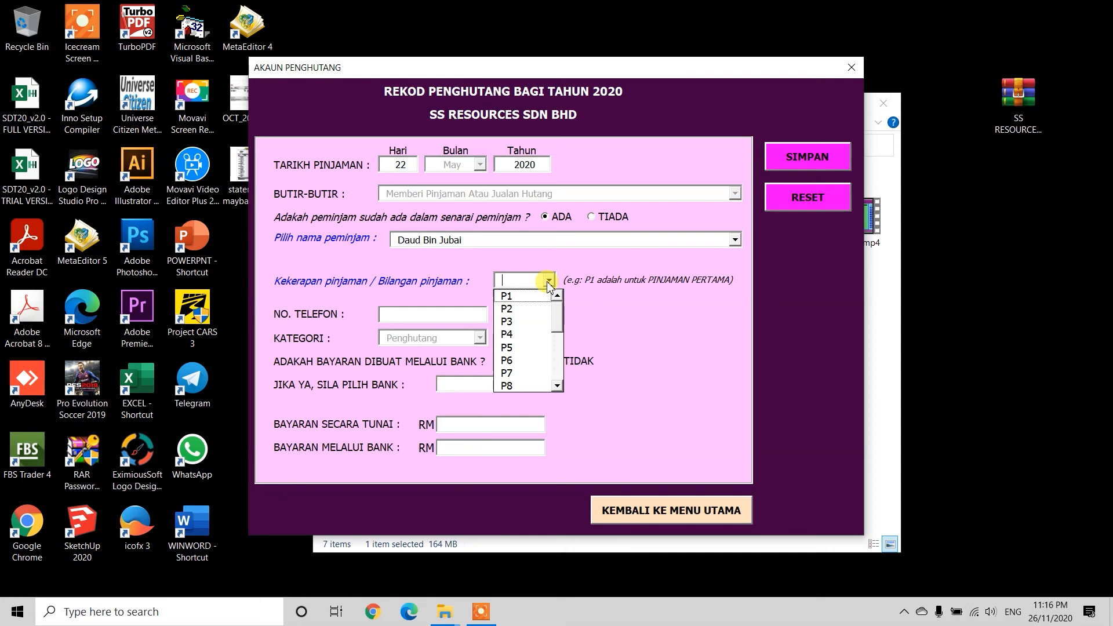
click(522, 308)
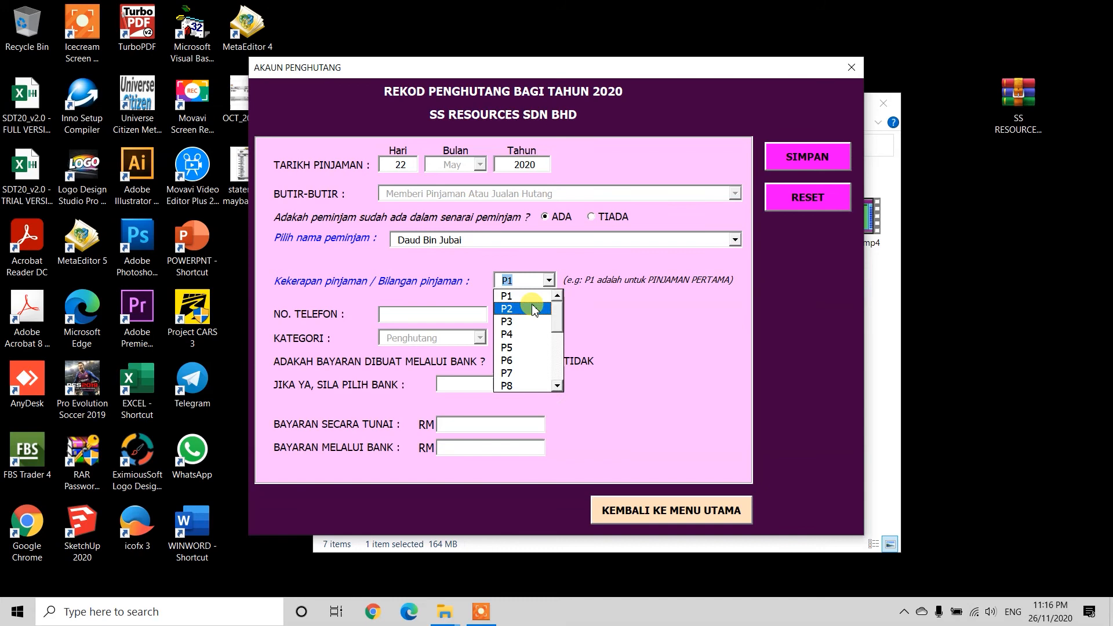
click(533, 308)
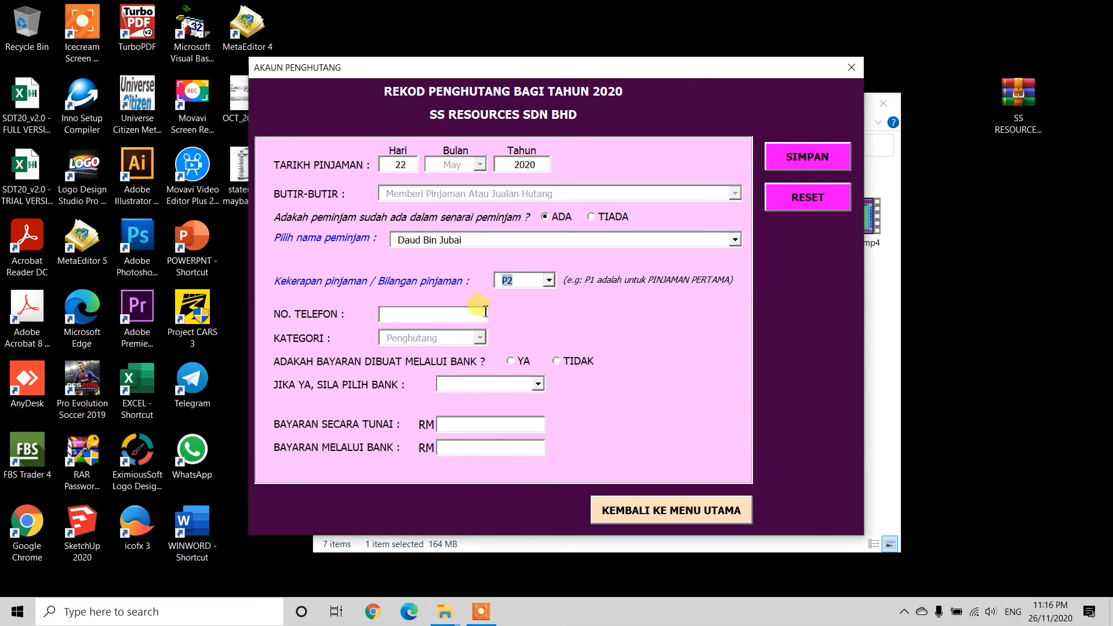
click(439, 315)
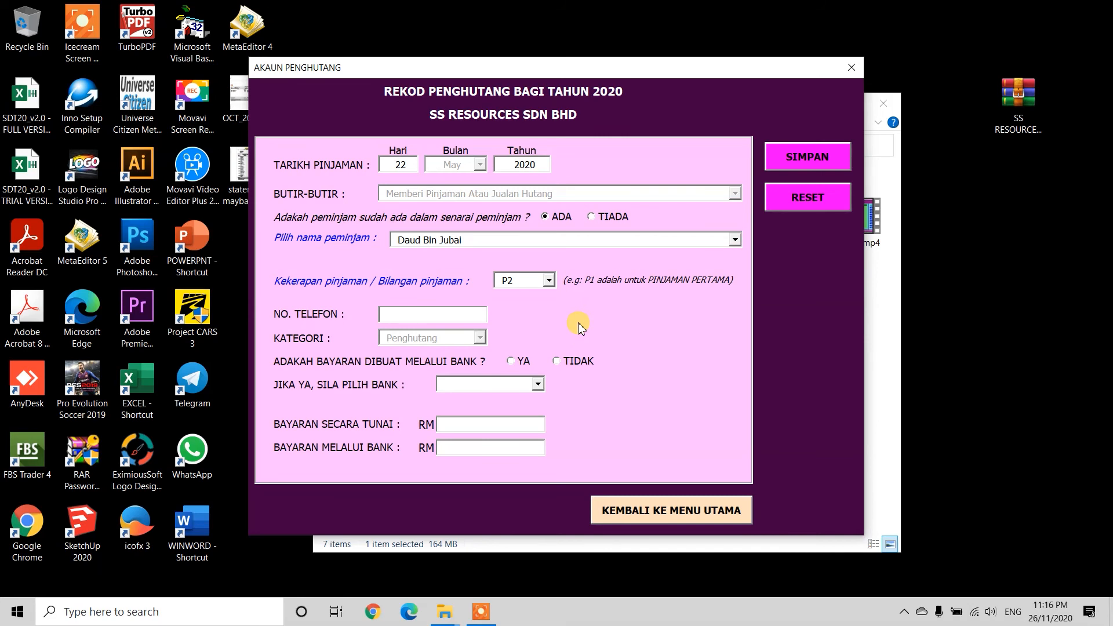
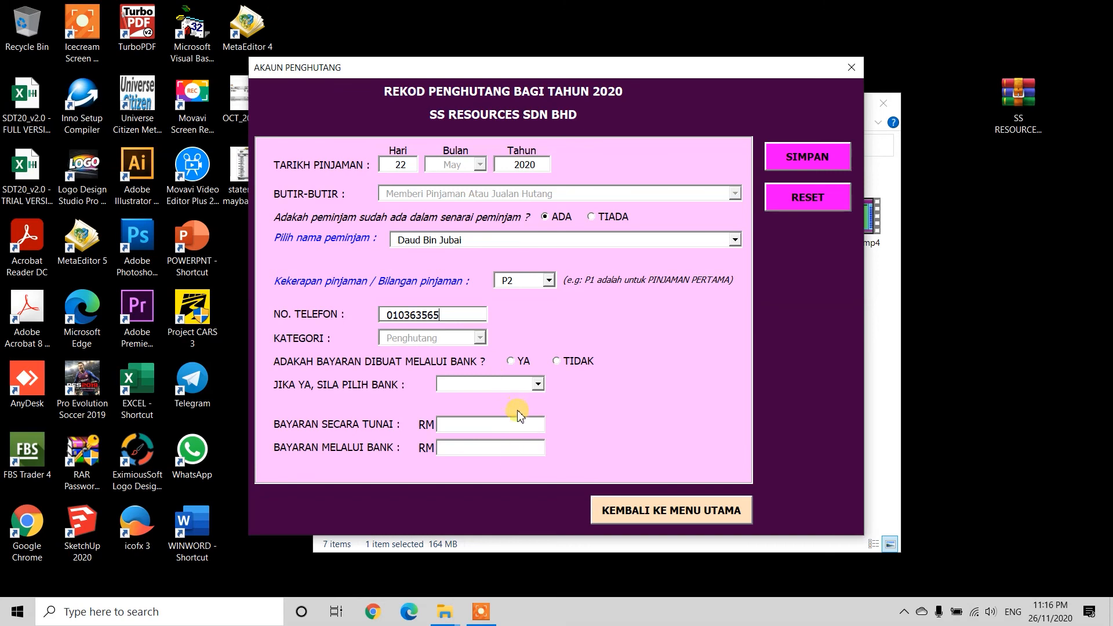
click(558, 363)
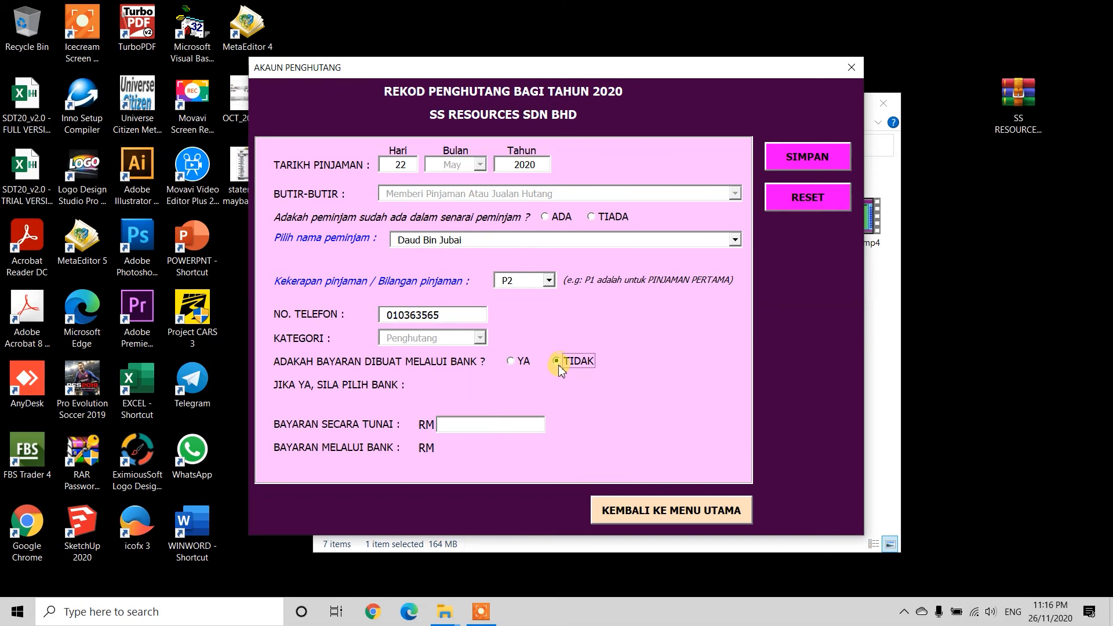
Step: Record the RM 500 loan as paid through bank MBB and save it
click(492, 426)
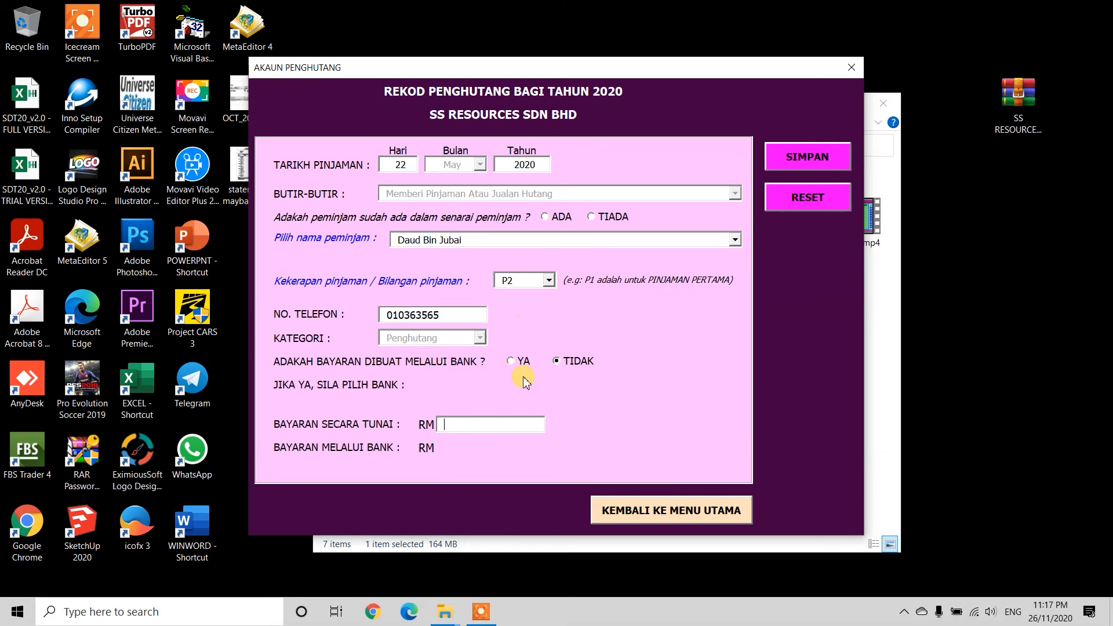
click(511, 360)
click(537, 384)
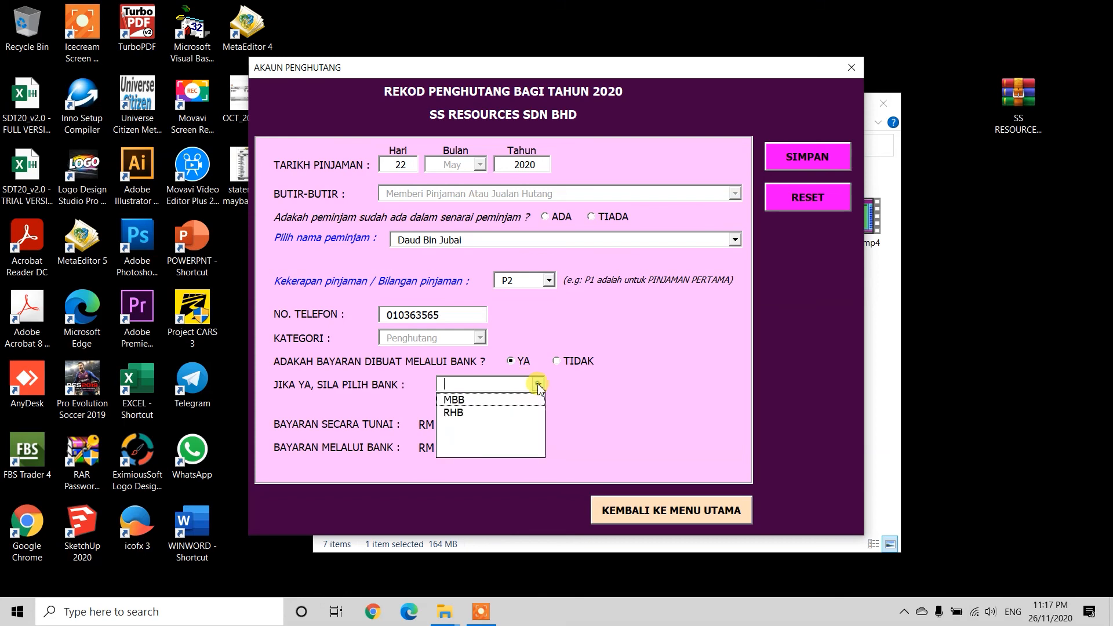
click(486, 397)
click(486, 448)
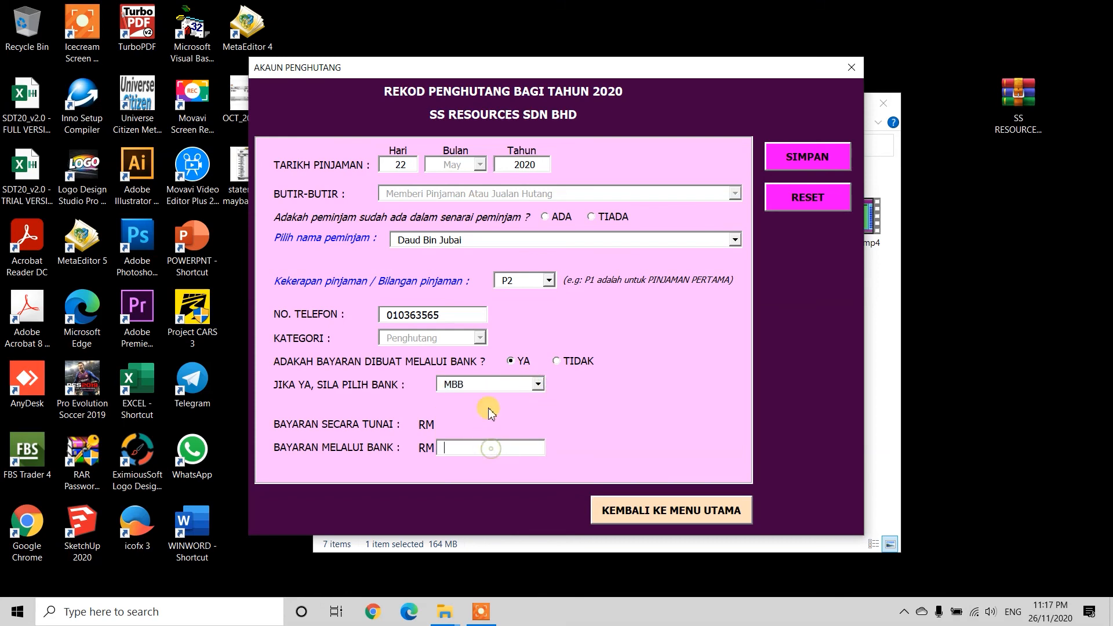
text(500)
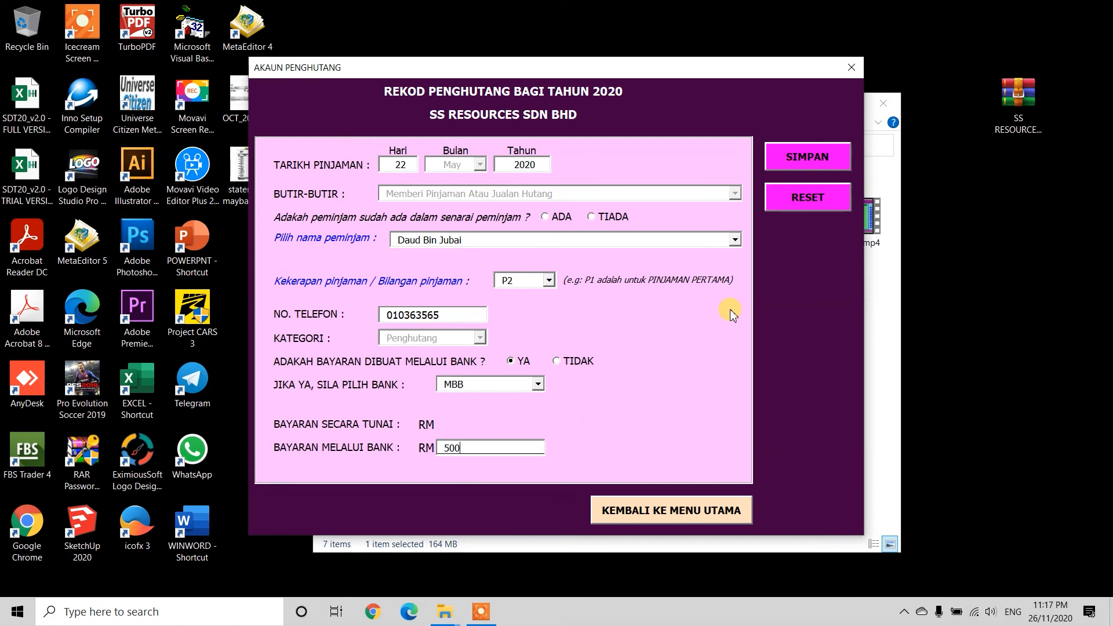
click(809, 159)
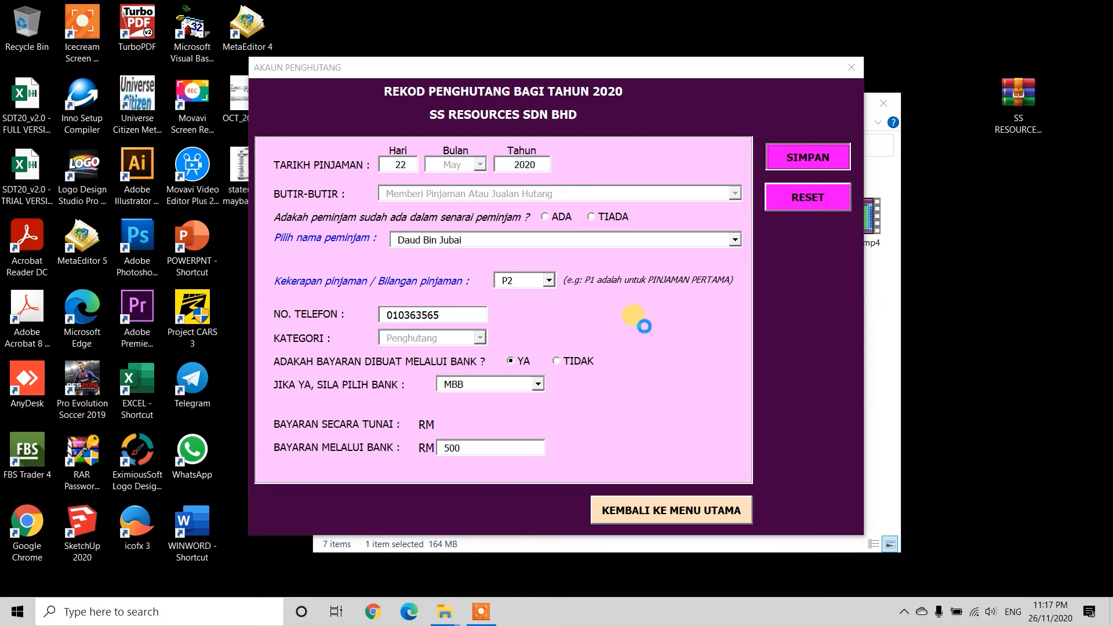
Step: Dismiss the saved message and open the debtor sheet to check the RM 500 entry
click(628, 360)
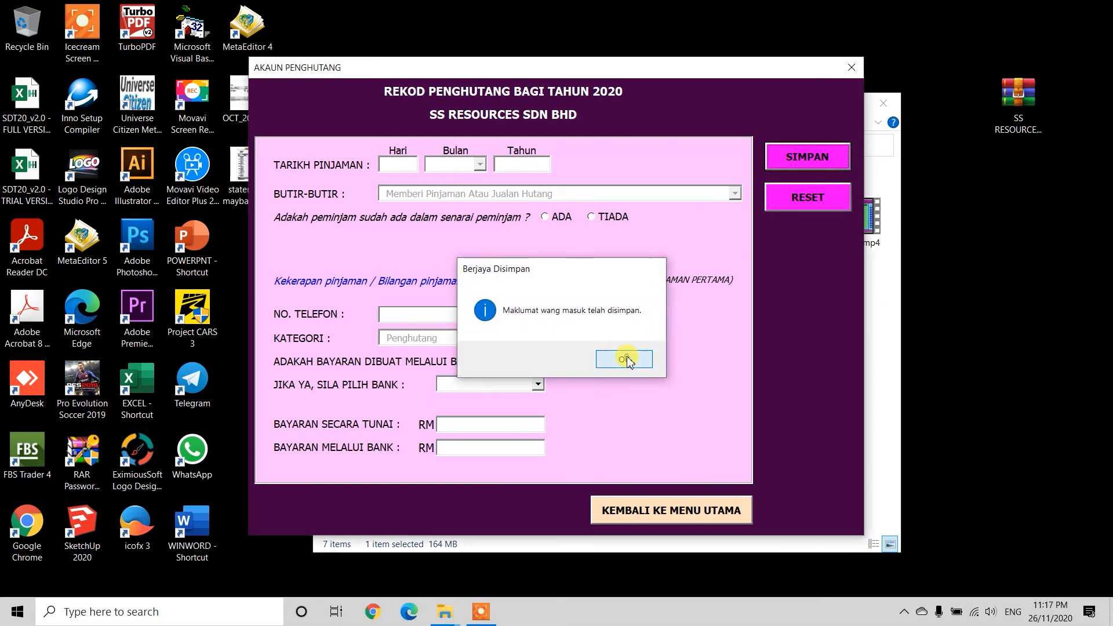
click(691, 513)
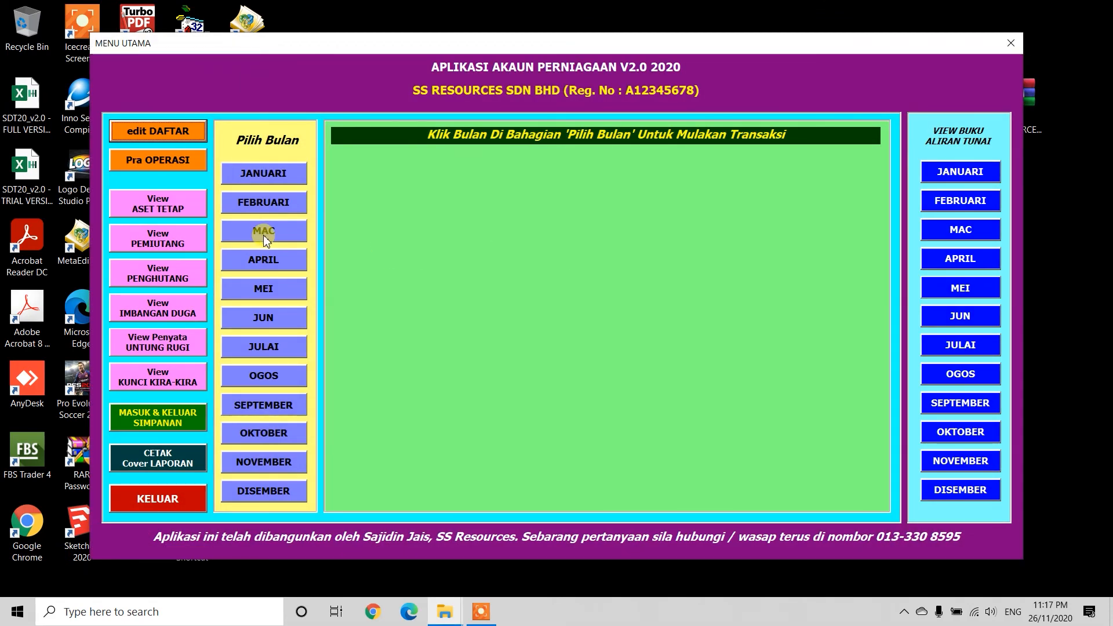
click(172, 278)
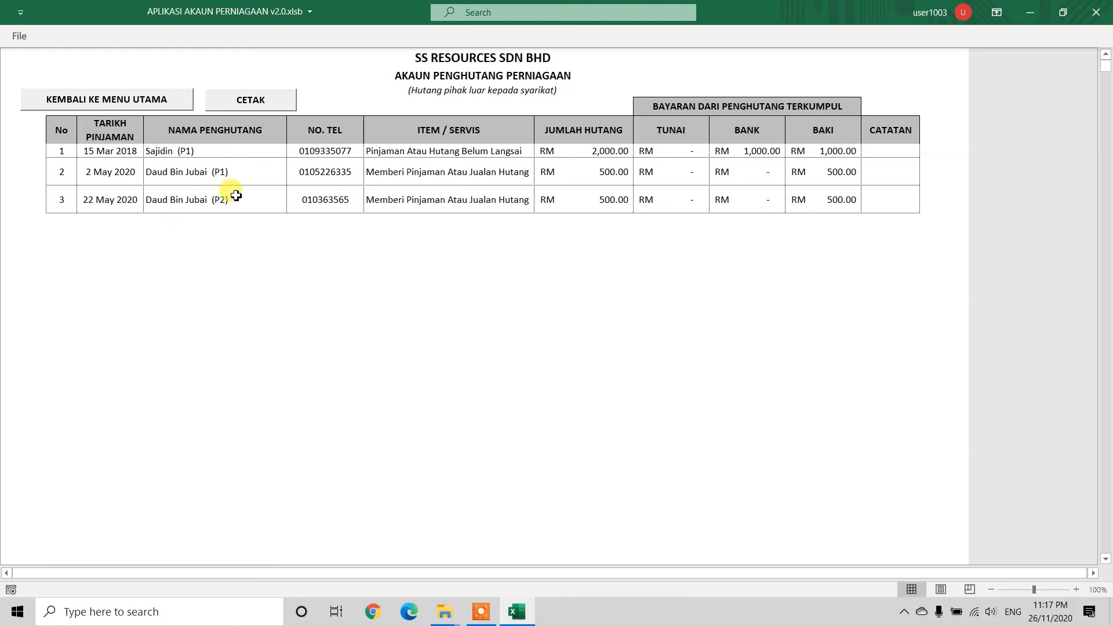
Step: Open June's loan repayment received form and select the P2 debtor as payer
click(144, 108)
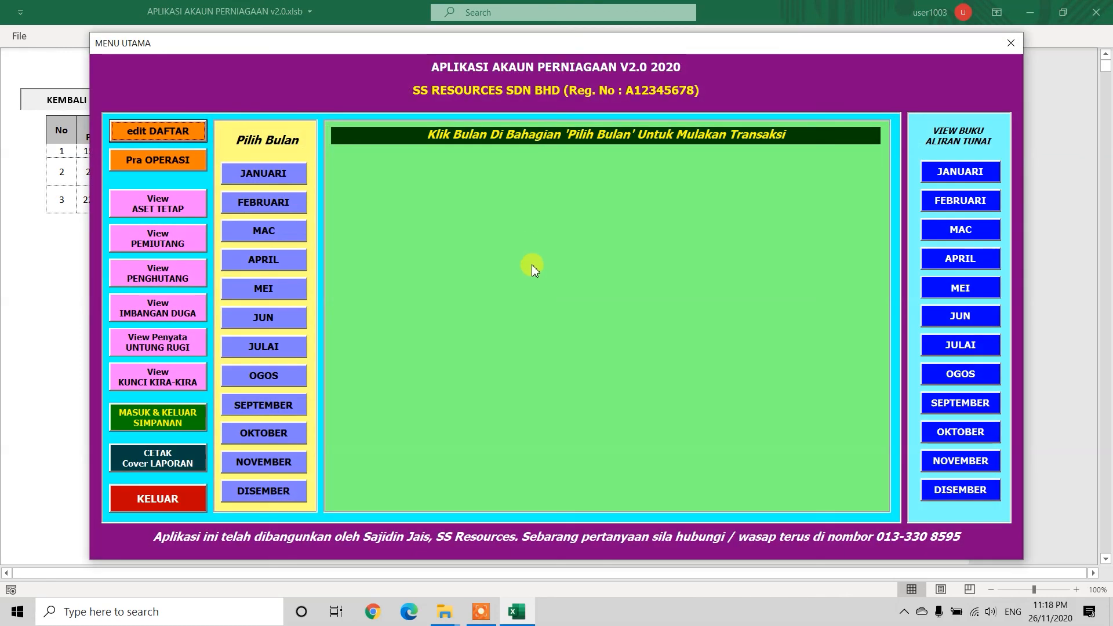
click(274, 314)
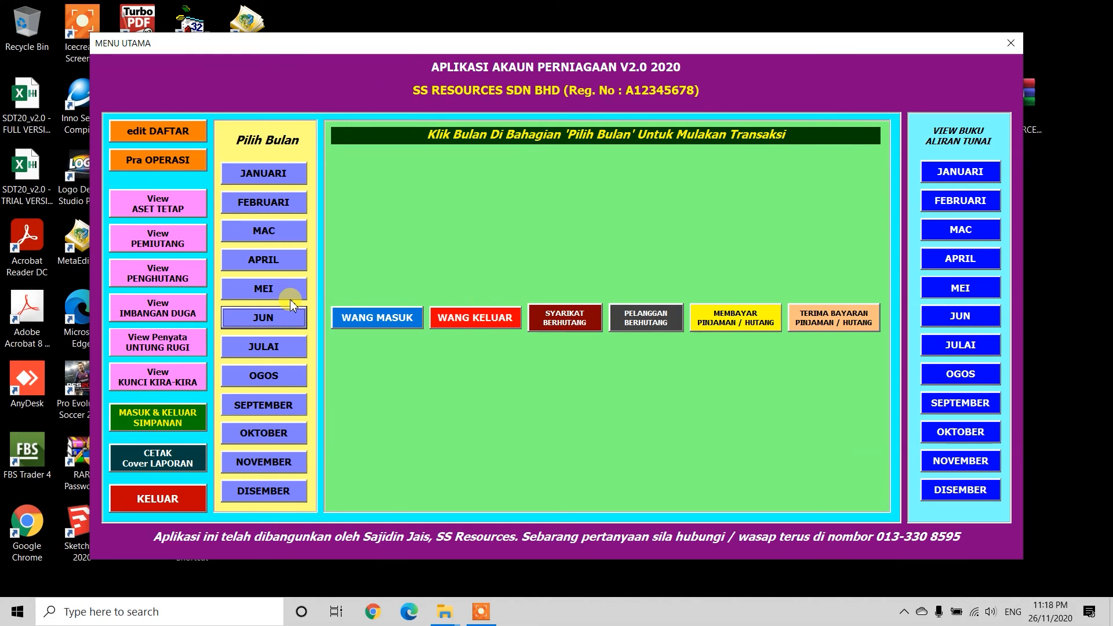
click(850, 315)
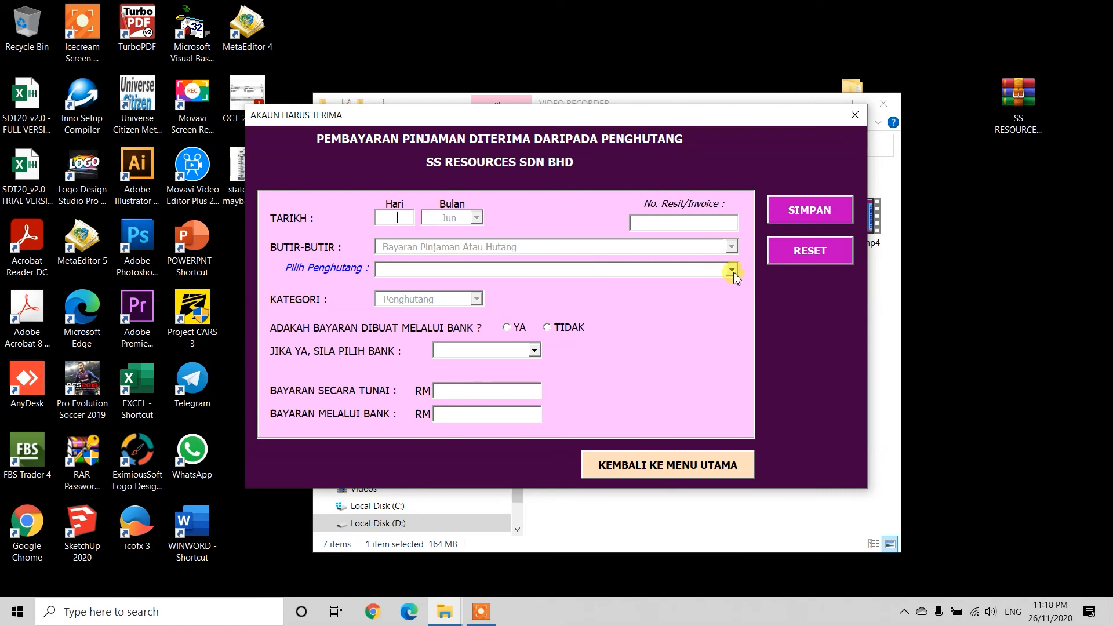
click(731, 271)
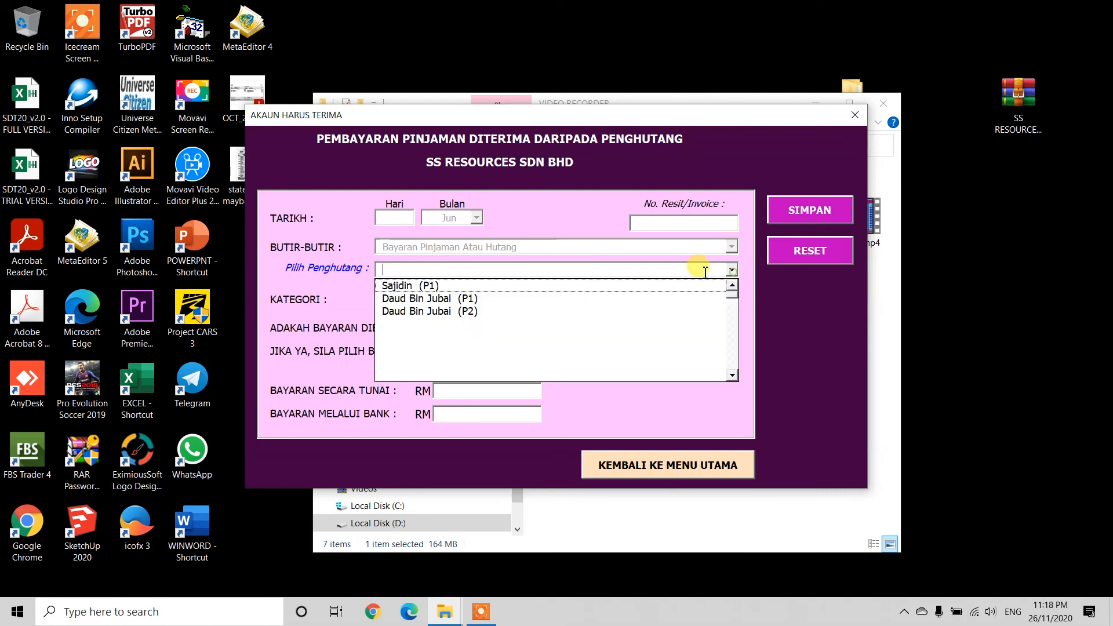
click(454, 312)
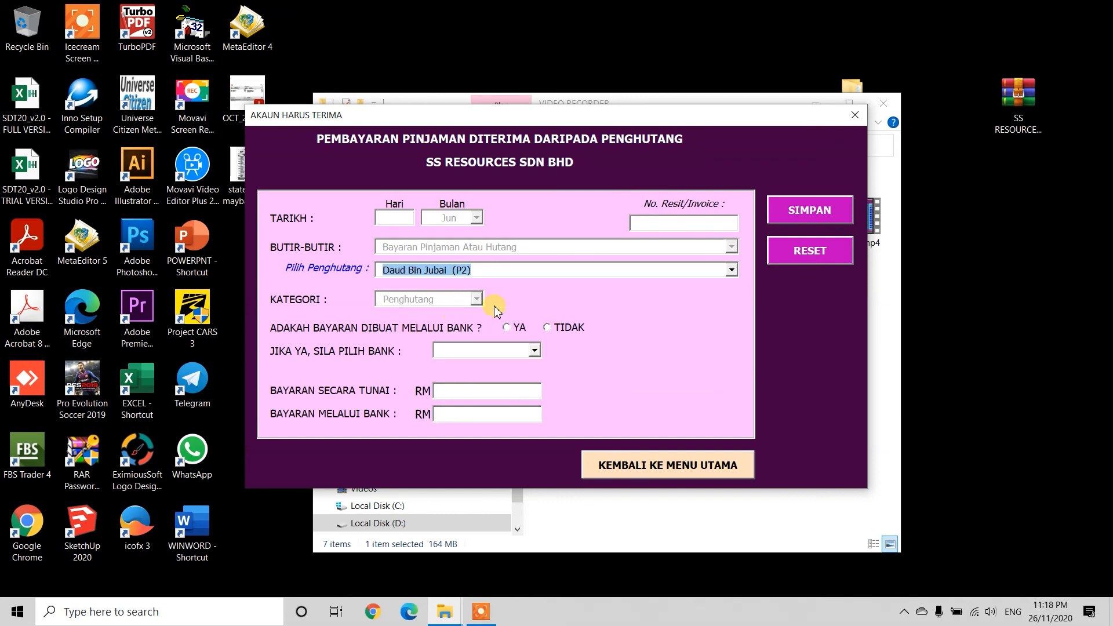
Step: Leave the repayment form unsaved via KEMBALI KE MENU UTAMA, back to the main menu
click(719, 467)
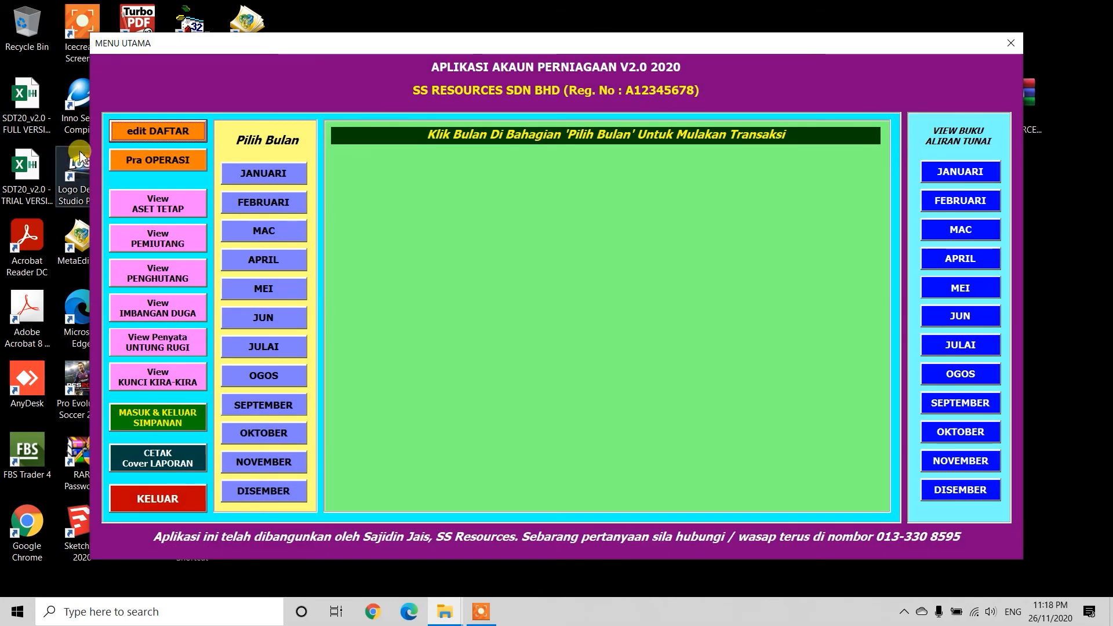